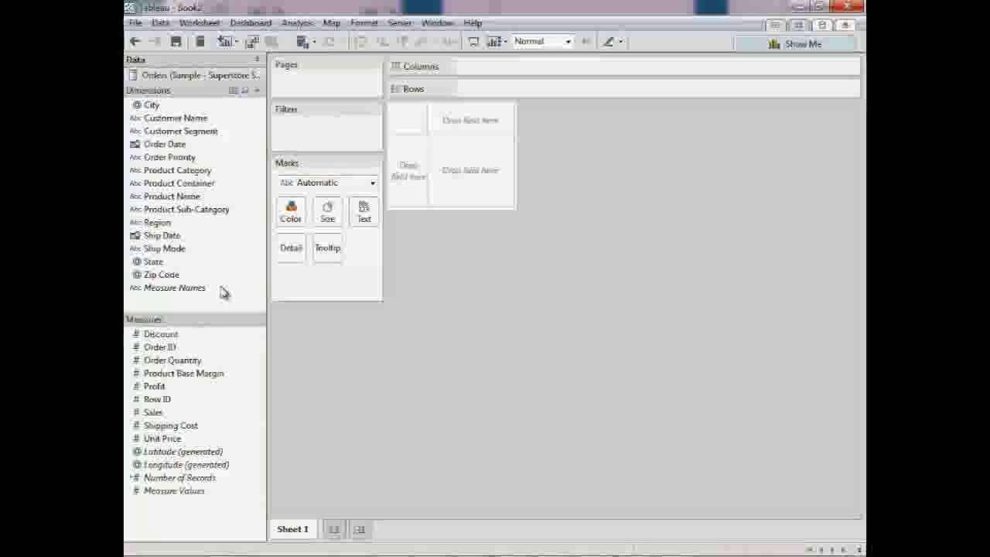
# - Plot SUM(Sales) on Rows, split into Furniture, Office Supplies and Technology bars by Product Category
pyautogui.moveTo(223, 291)
pyautogui.click(154, 412)
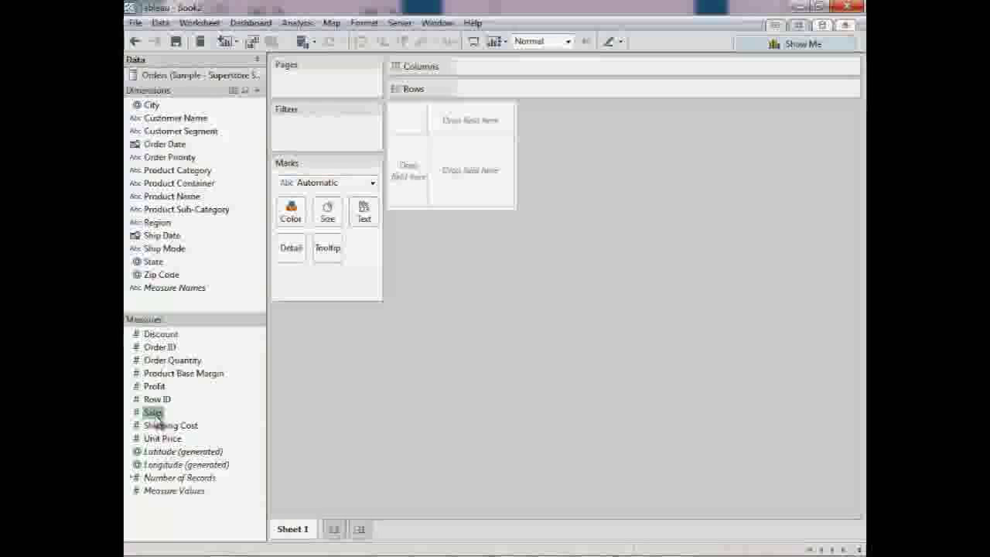
pyautogui.moveTo(162, 416); pyautogui.dragTo(405, 186)
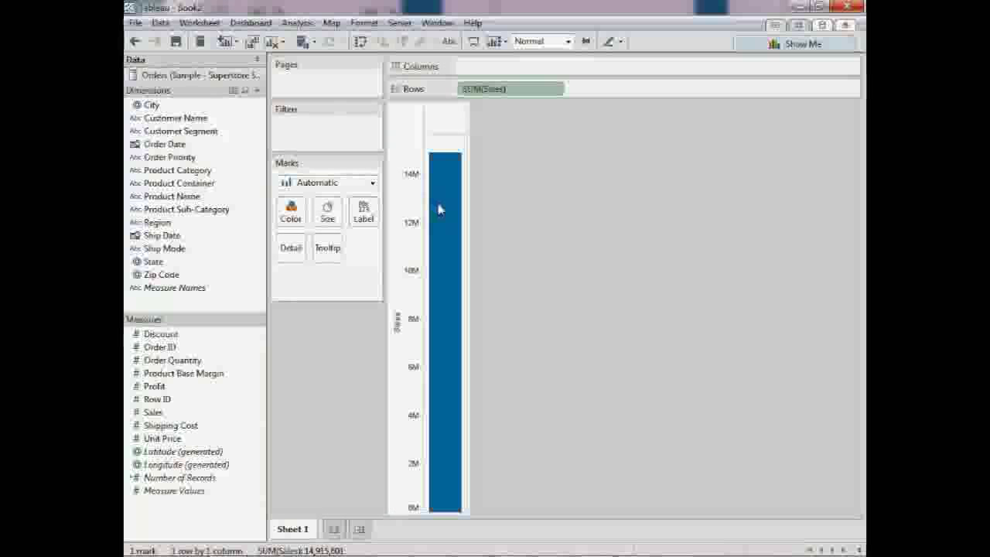
pyautogui.moveTo(440, 211)
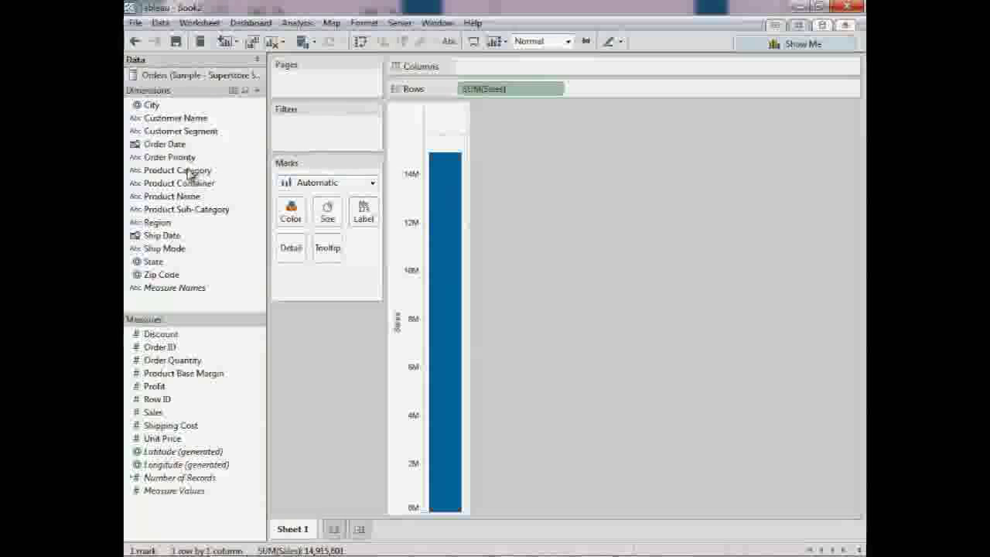
pyautogui.moveTo(188, 176); pyautogui.dragTo(446, 122)
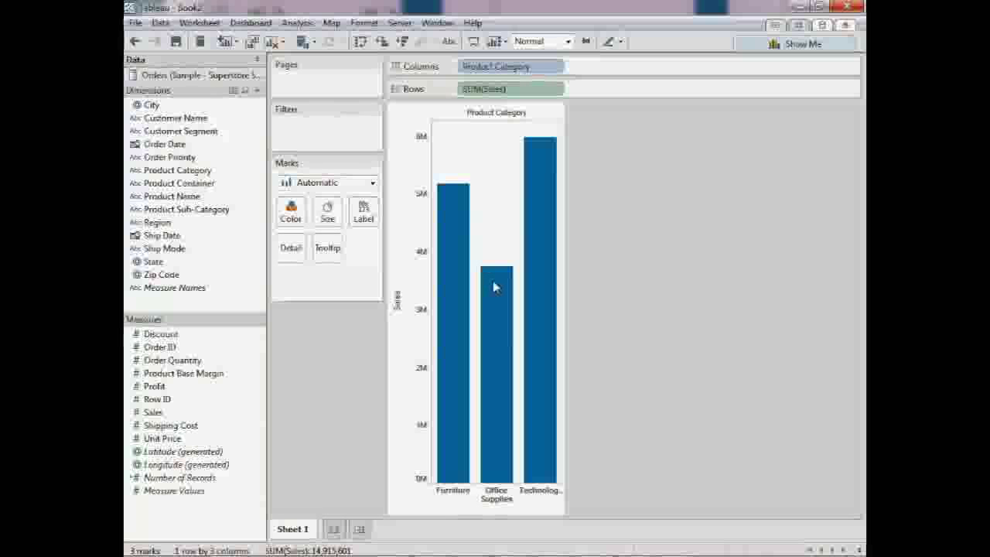
pyautogui.moveTo(494, 287)
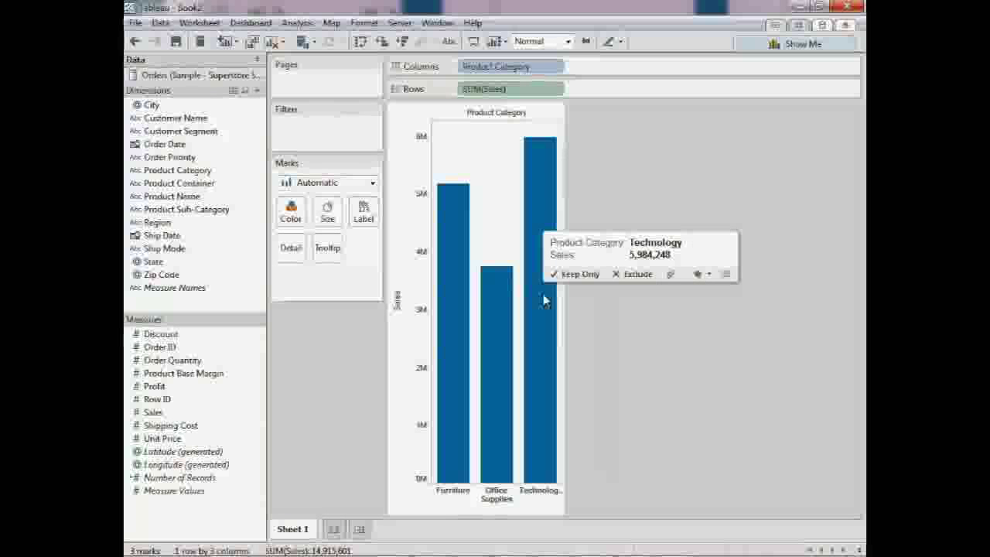
# - Swap the Product Sub-Category breakdown for Region, with Product Category placed after Region on Columns
pyautogui.click(178, 214)
pyautogui.moveTo(178, 215); pyautogui.dragTo(623, 70)
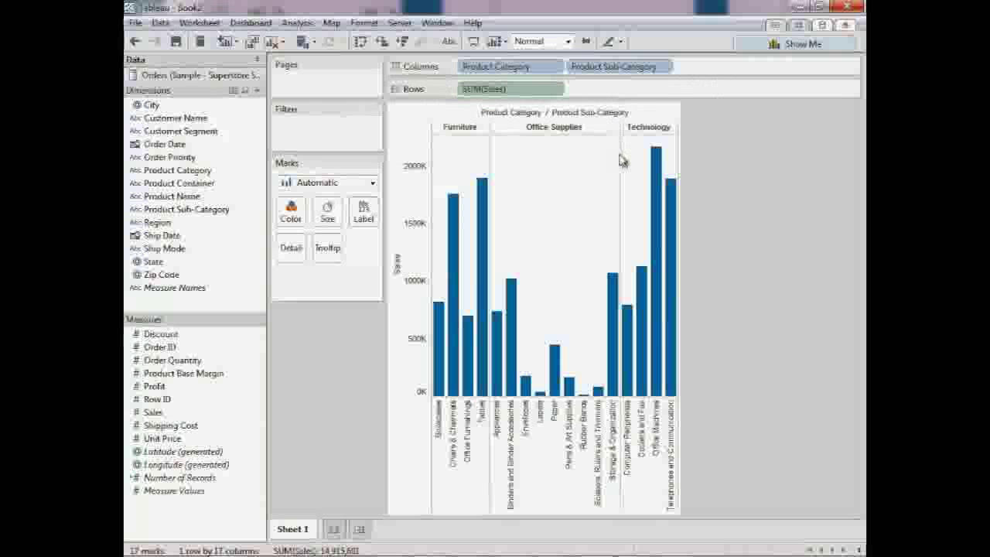
pyautogui.moveTo(656, 185)
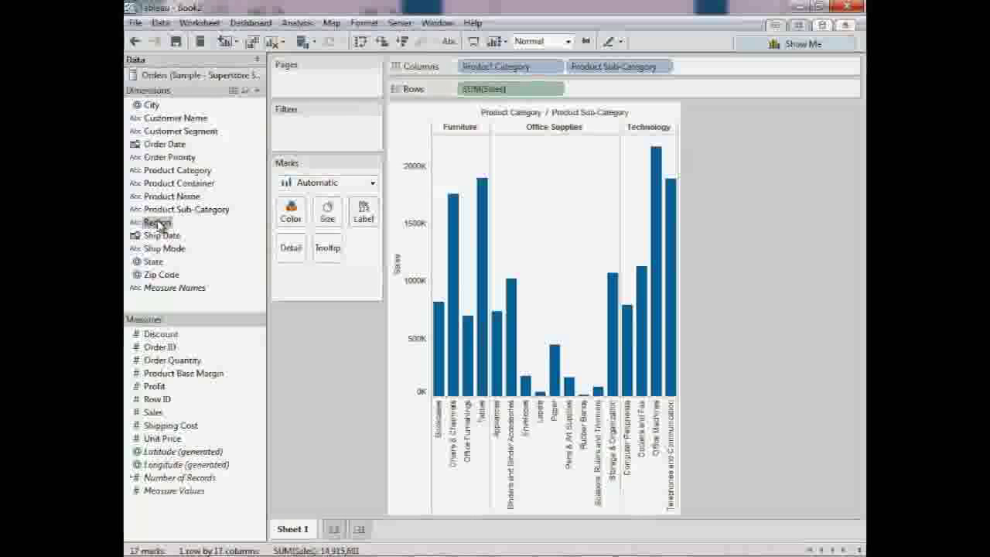
pyautogui.moveTo(157, 223); pyautogui.dragTo(621, 70)
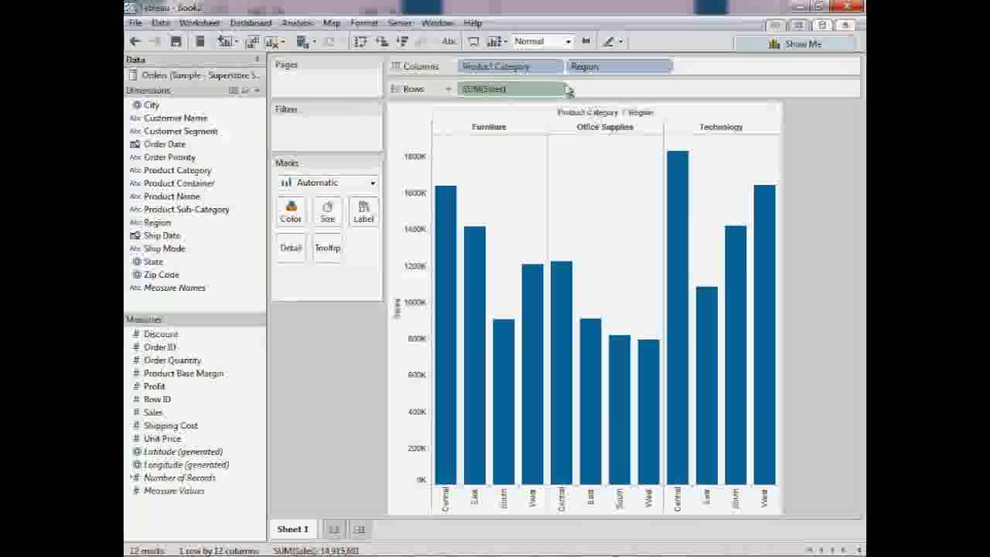
pyautogui.moveTo(510, 67); pyautogui.dragTo(701, 69)
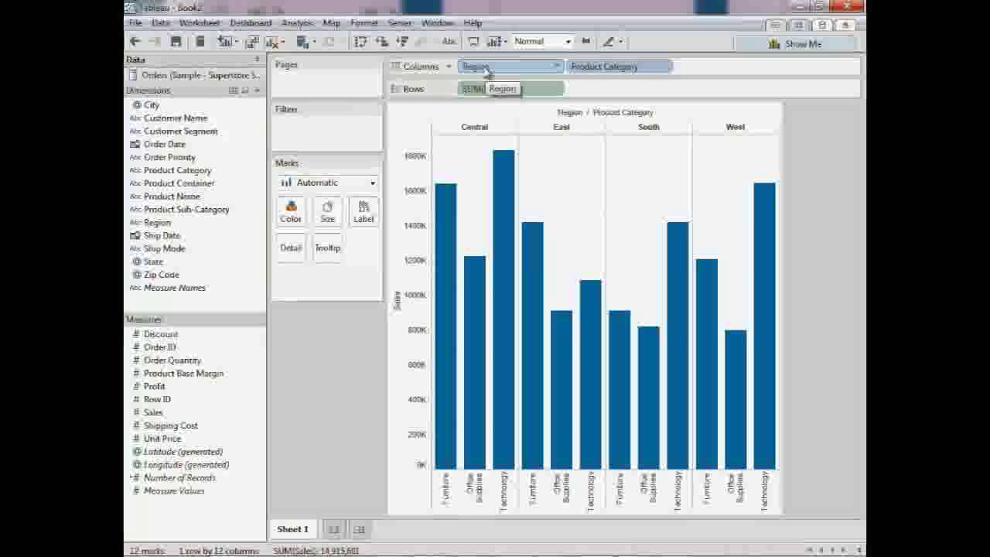
# - Undo twice and redo once to restore the Region breakdown of sales bars
pyautogui.click(135, 42)
pyautogui.click(135, 42)
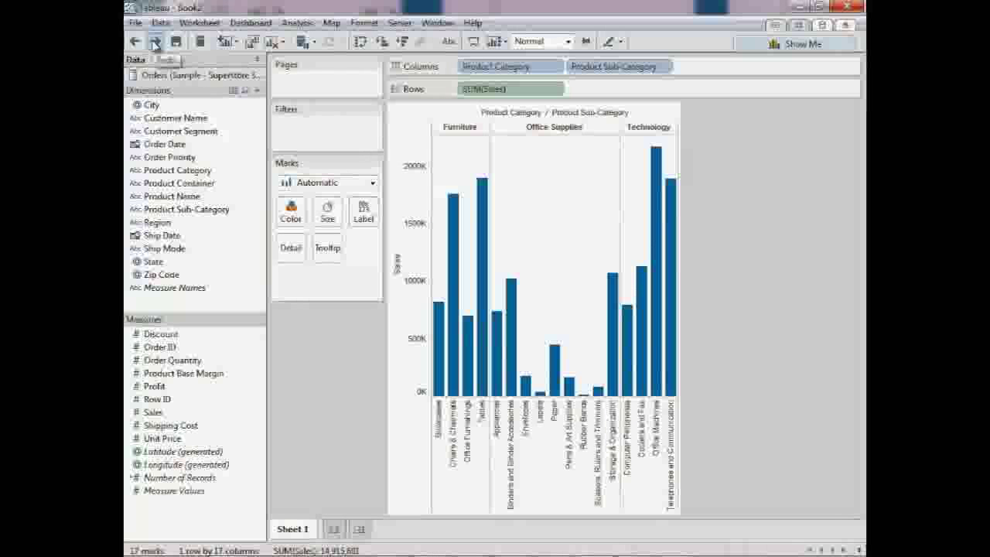
pyautogui.click(154, 42)
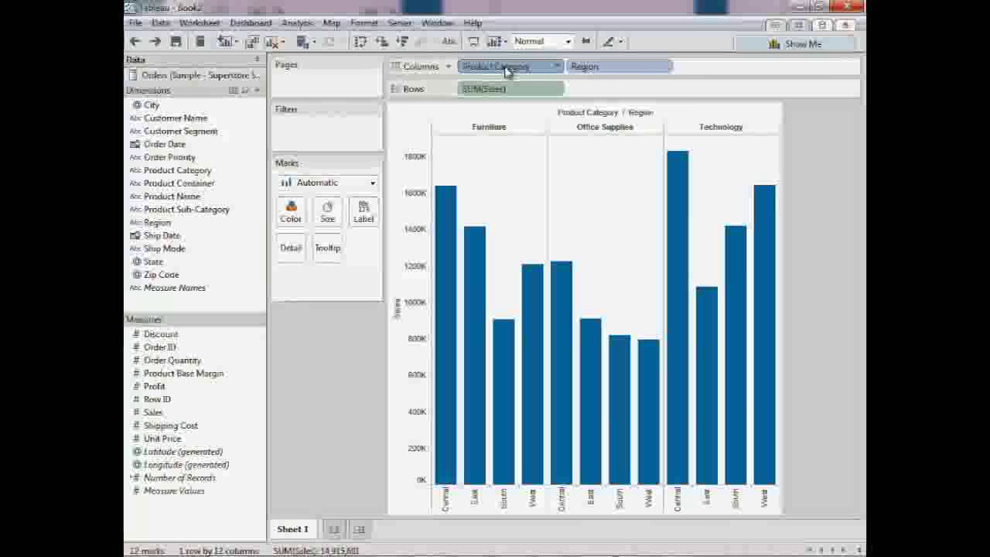
# - Move Product Category to Rows, then onto Color to stack each region's bar by category
pyautogui.moveTo(506, 71); pyautogui.dragTo(460, 93)
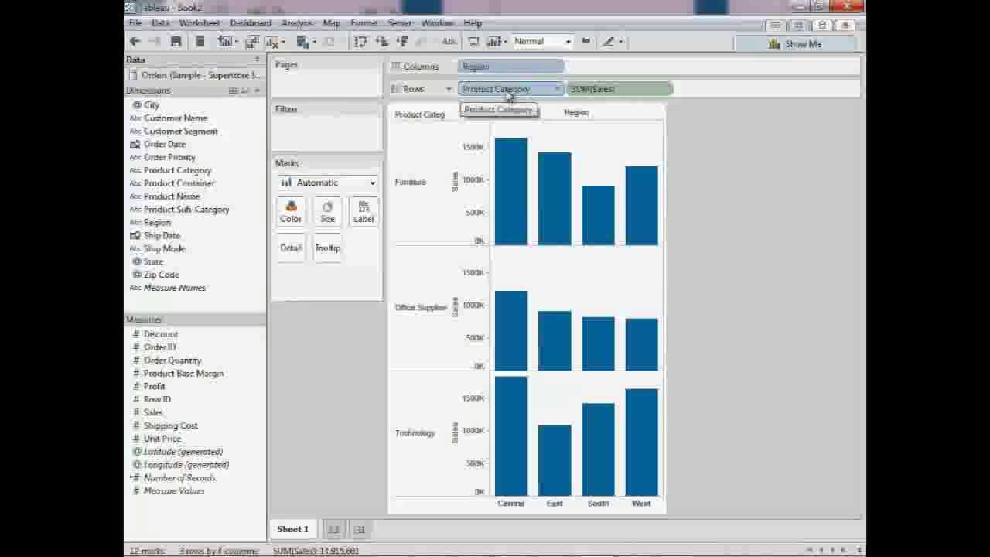
pyautogui.moveTo(508, 92); pyautogui.dragTo(499, 97)
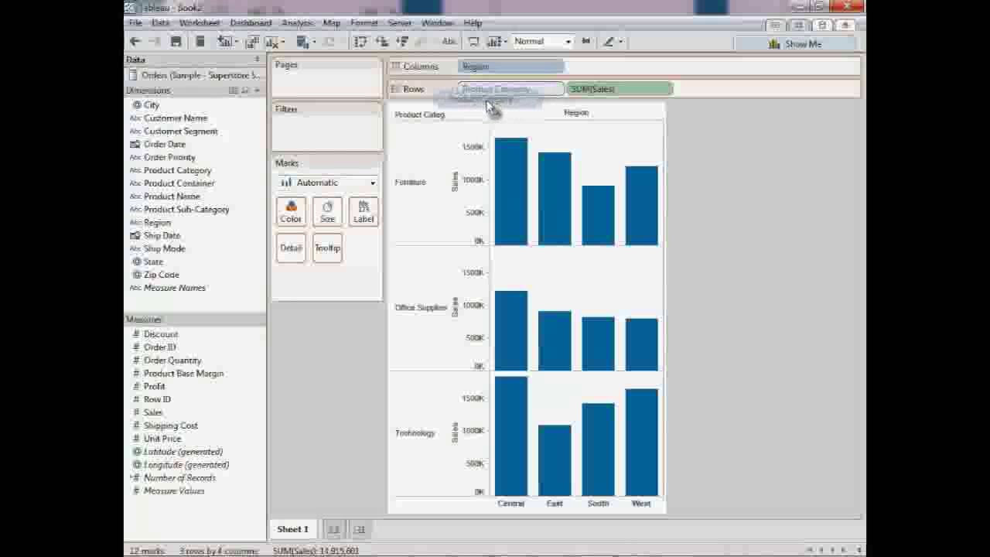
pyautogui.moveTo(488, 107); pyautogui.dragTo(291, 215)
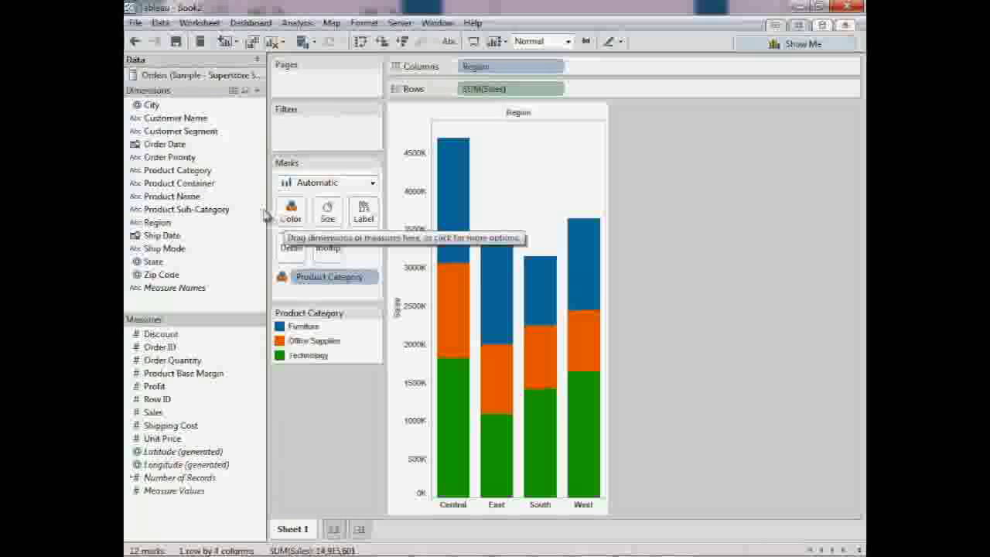
# - Undo the category colouring and rename Sheet 1 to 'Bar Chart'
pyautogui.click(135, 42)
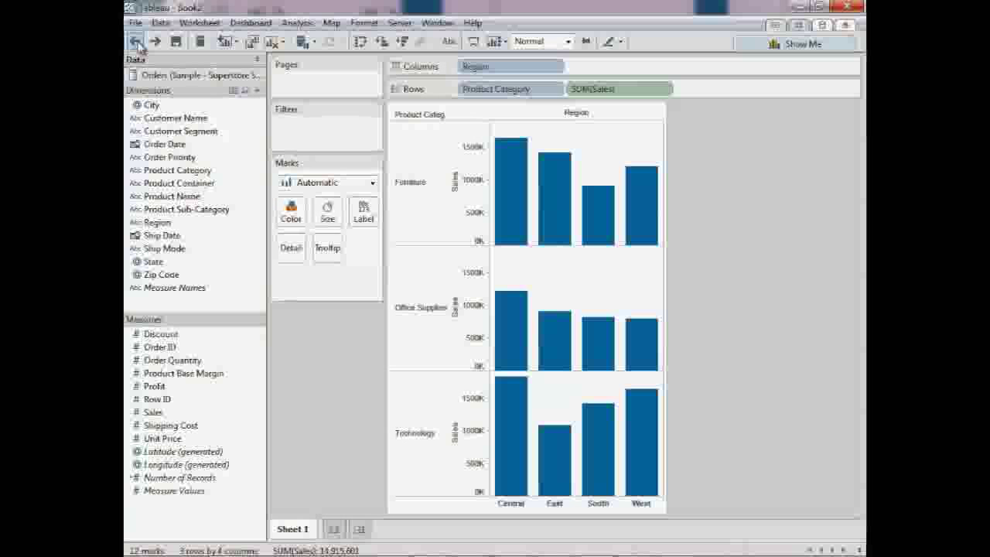
pyautogui.doubleClick(294, 529)
pyautogui.write('Bar')
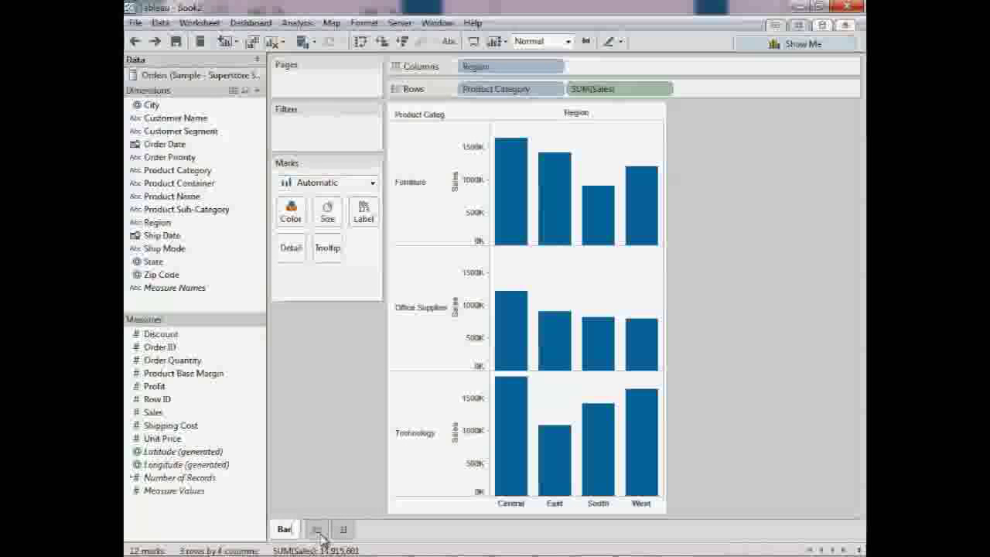
pyautogui.write(' Chart')
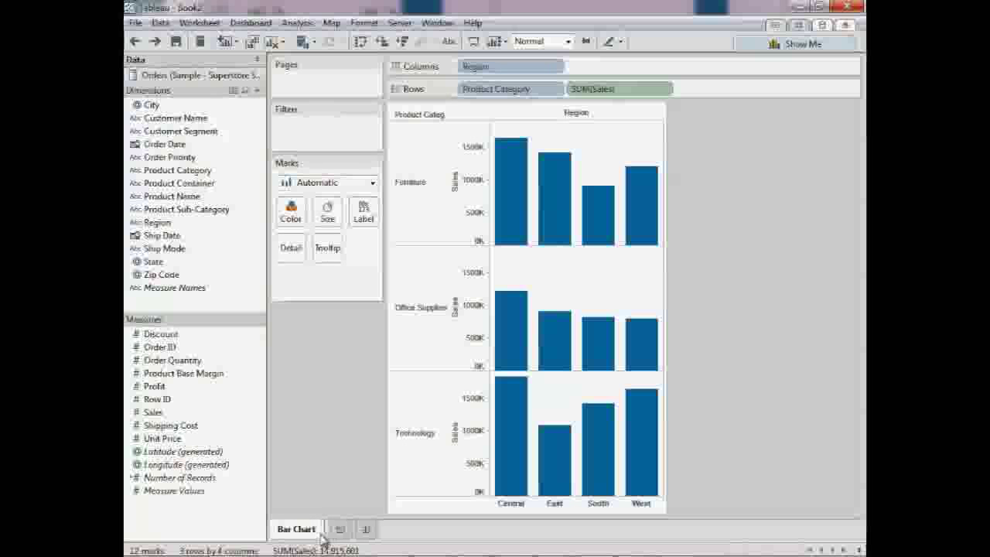
pyautogui.press('Return')
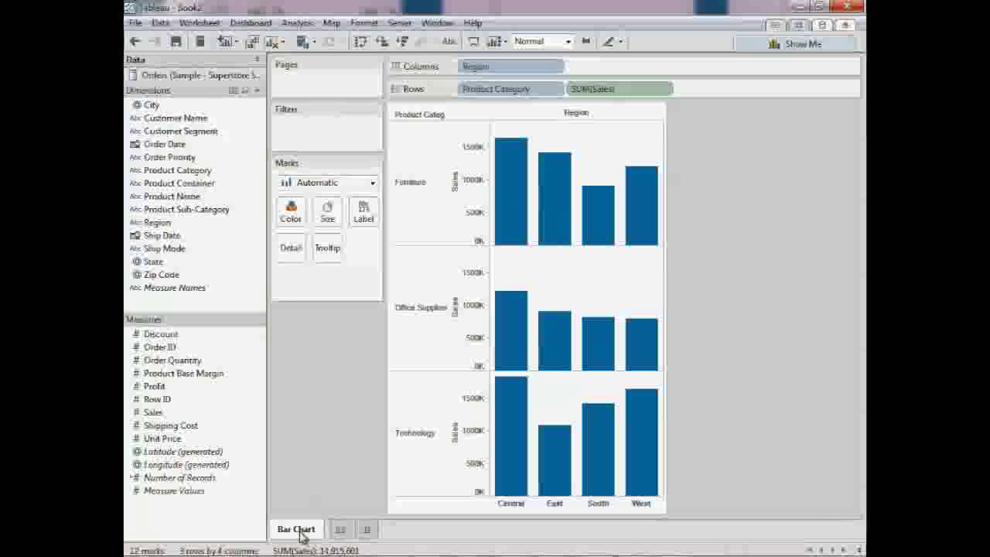
# - Duplicate the Bar Chart sheet and switch to the new Sheet 2 copy
pyautogui.rightClick(302, 534)
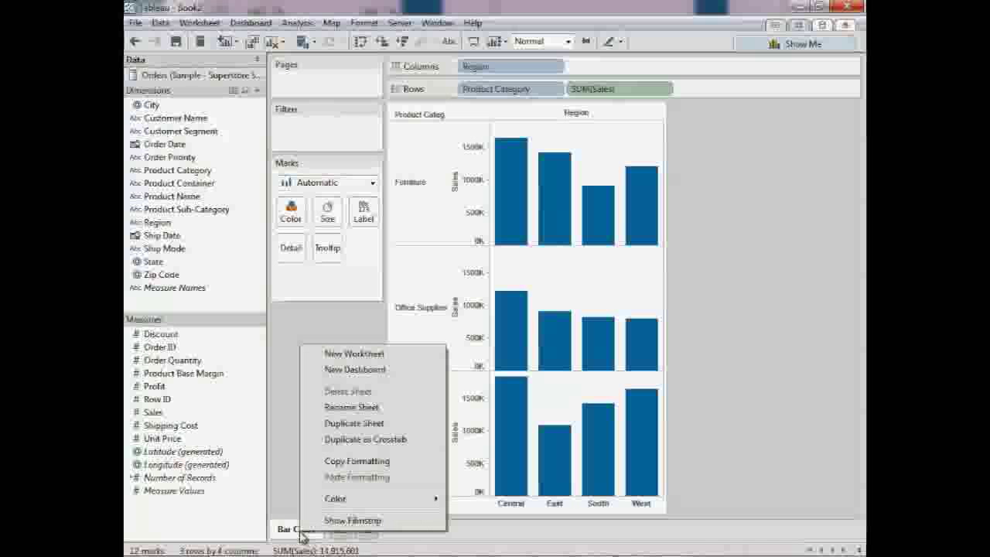
pyautogui.click(414, 424)
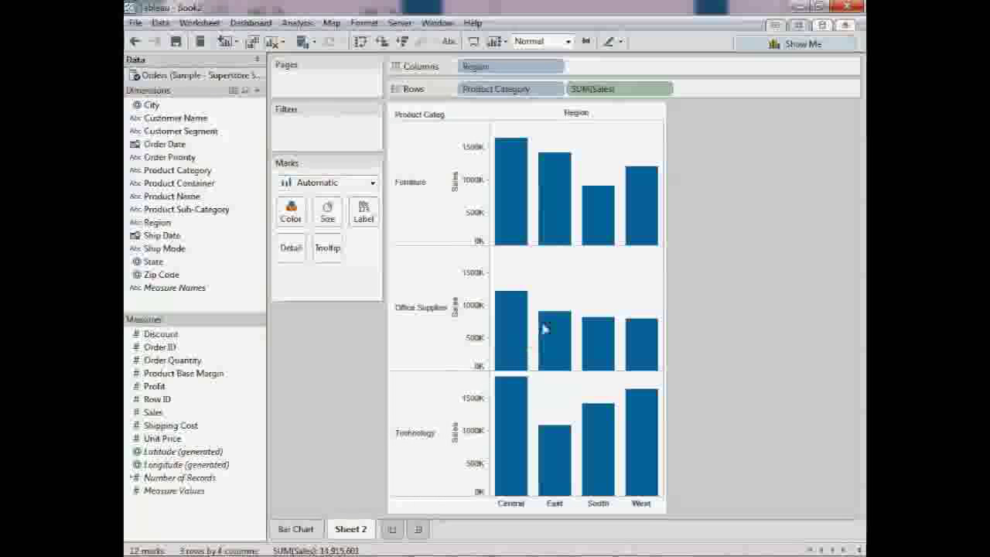
pyautogui.click(301, 526)
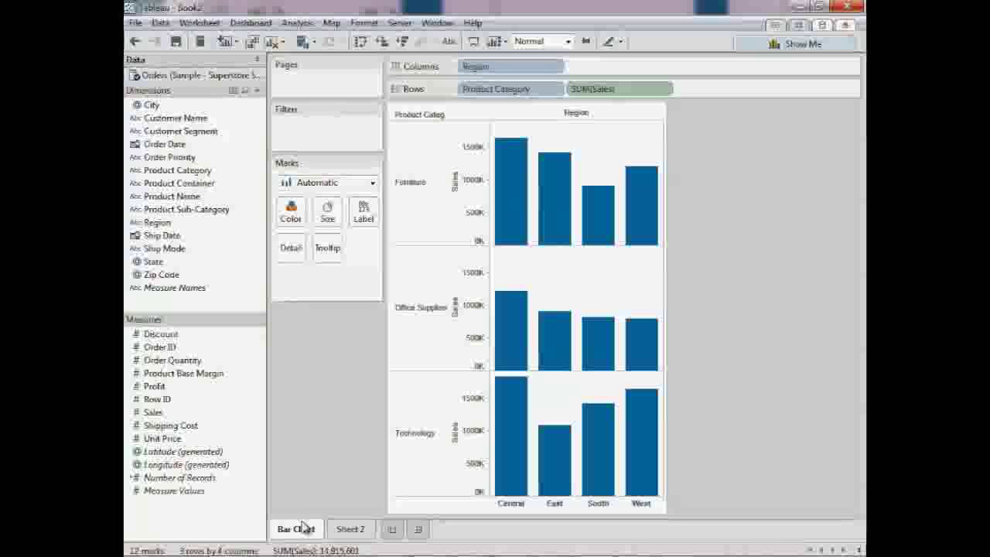
pyautogui.click(351, 535)
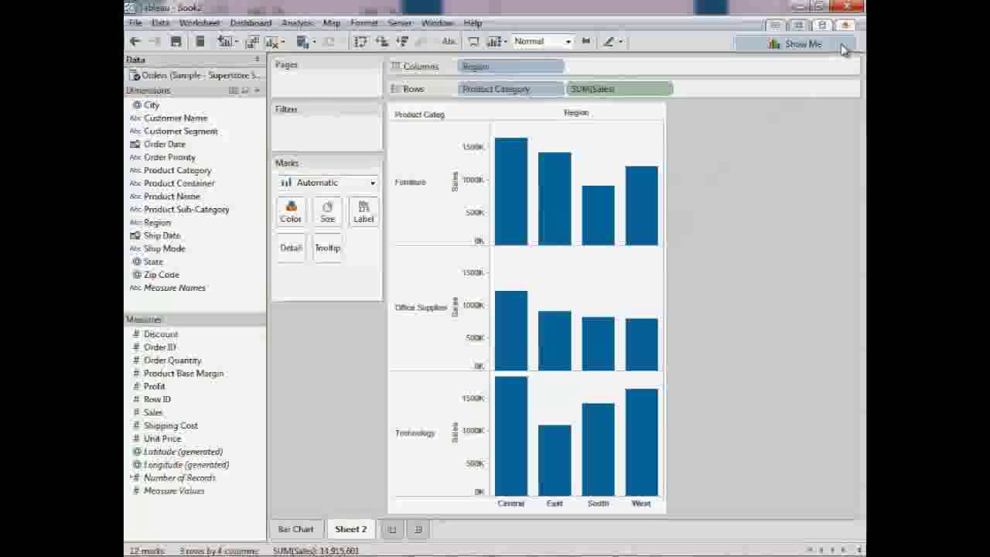
# - Preview highlight table and packed bubbles in Show Me, then settle on a treemap
pyautogui.click(843, 48)
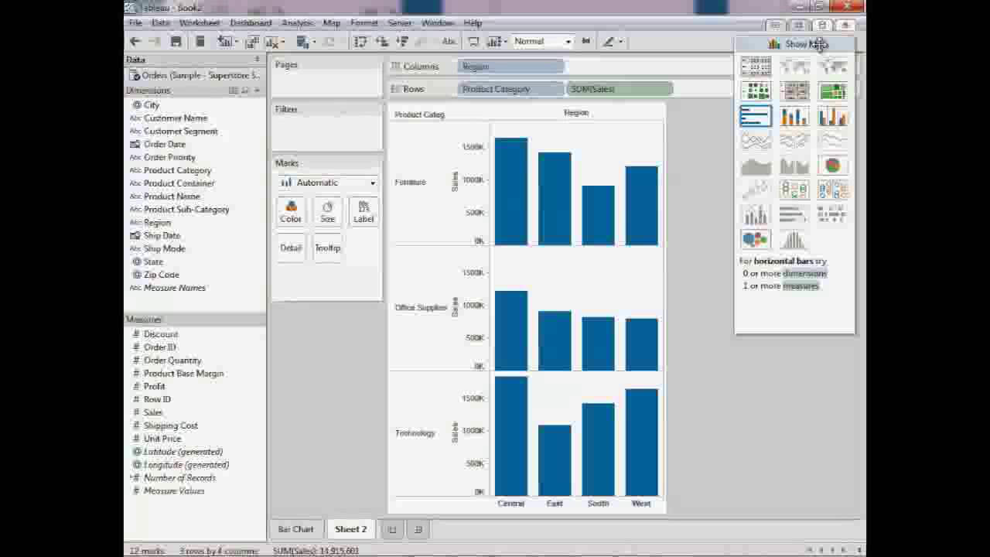
pyautogui.click(802, 93)
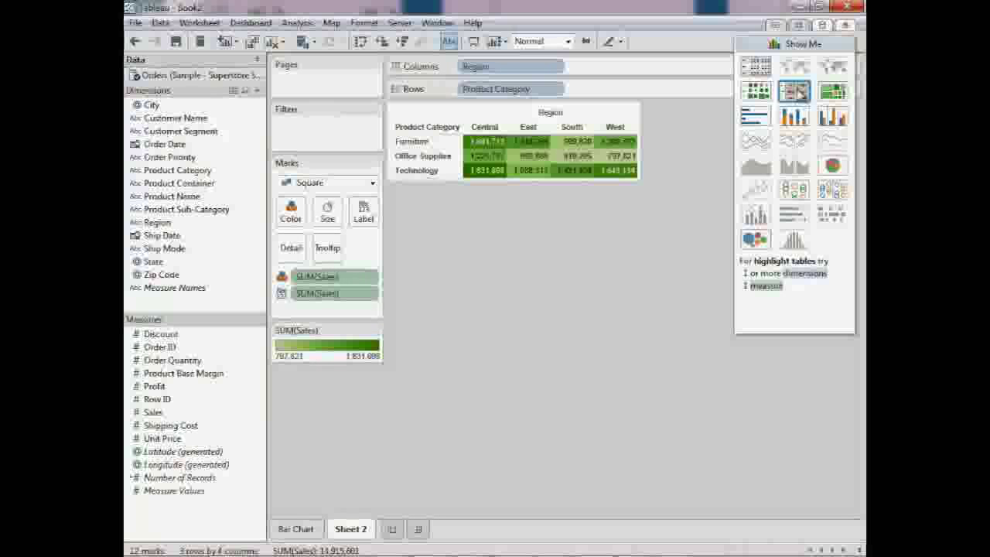
pyautogui.click(761, 242)
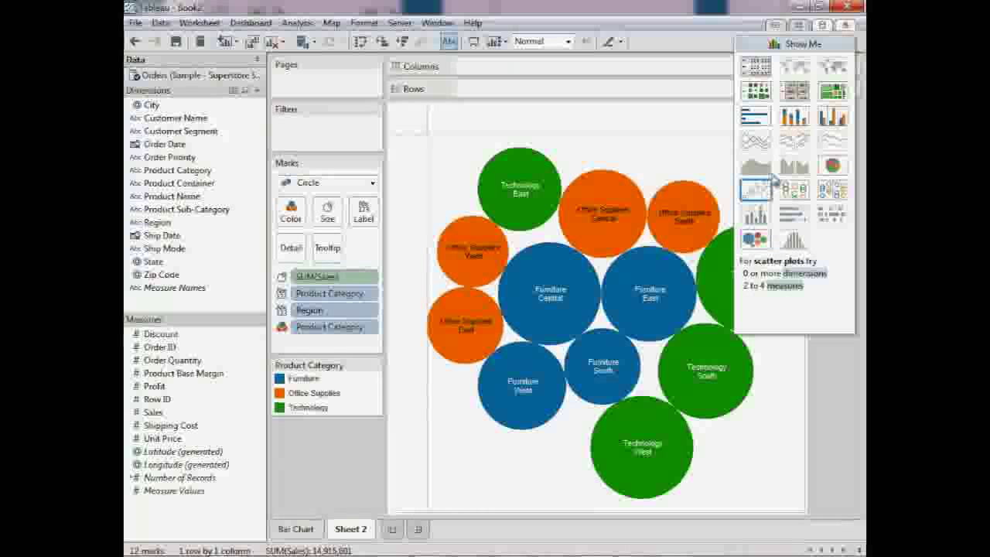
pyautogui.click(833, 93)
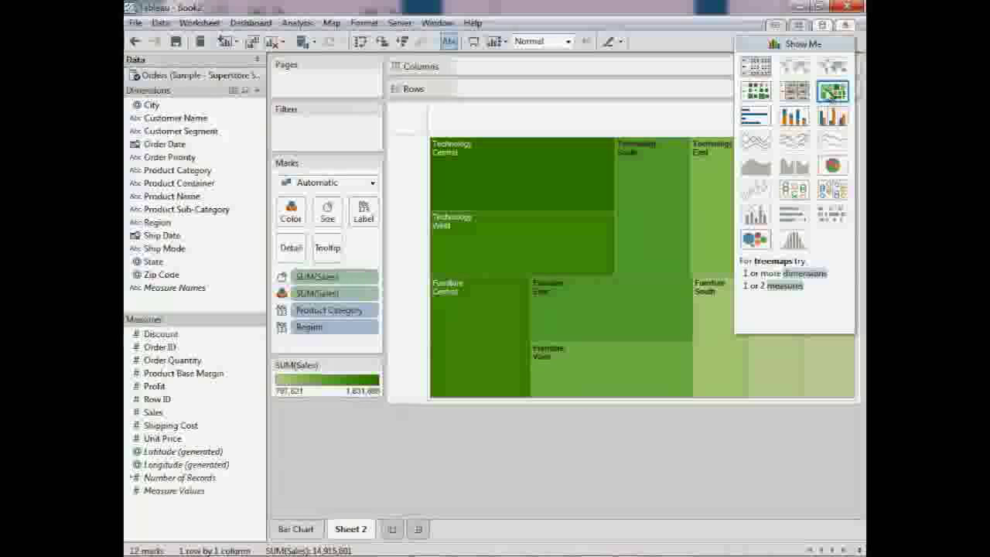
pyautogui.click(749, 47)
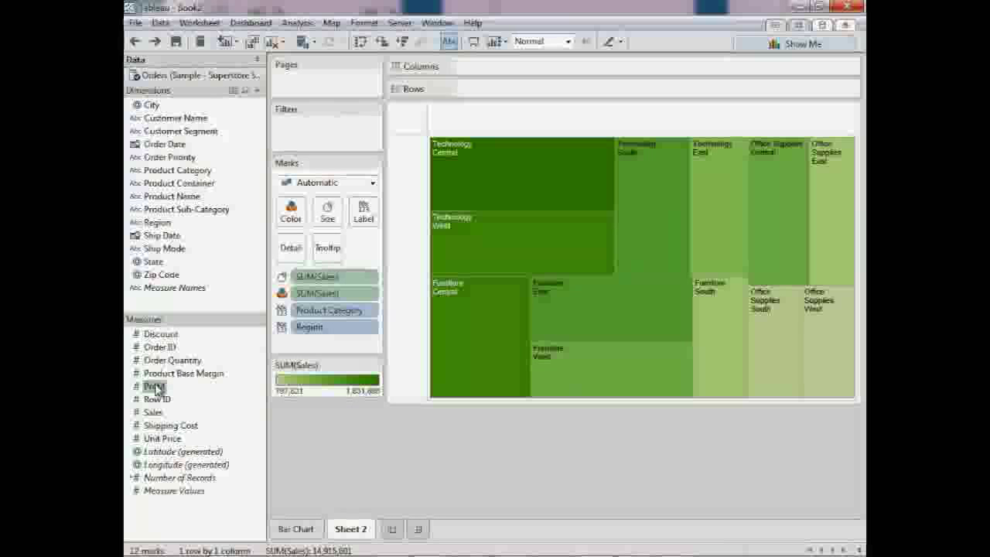
pyautogui.moveTo(183, 348); pyautogui.dragTo(292, 210)
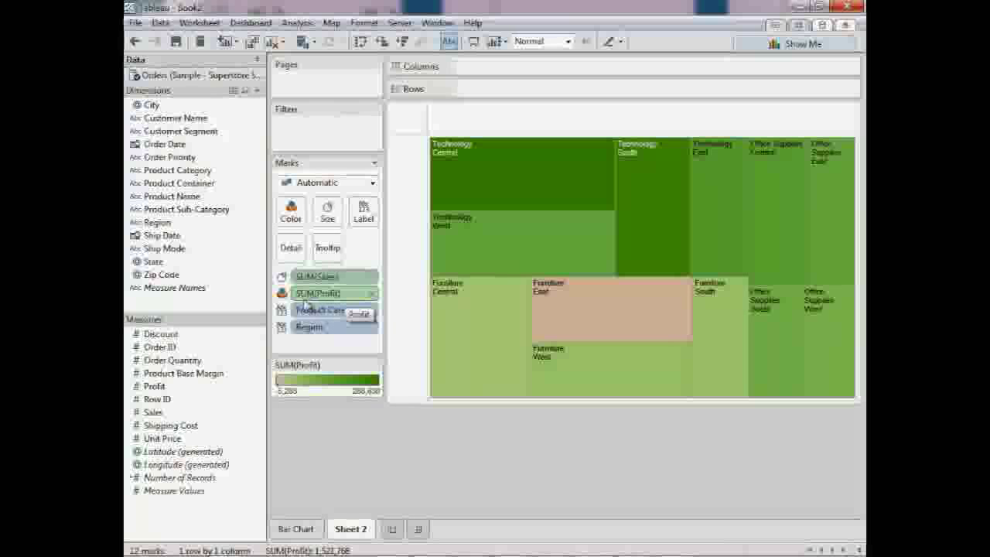
pyautogui.moveTo(313, 298); pyautogui.dragTo(285, 300)
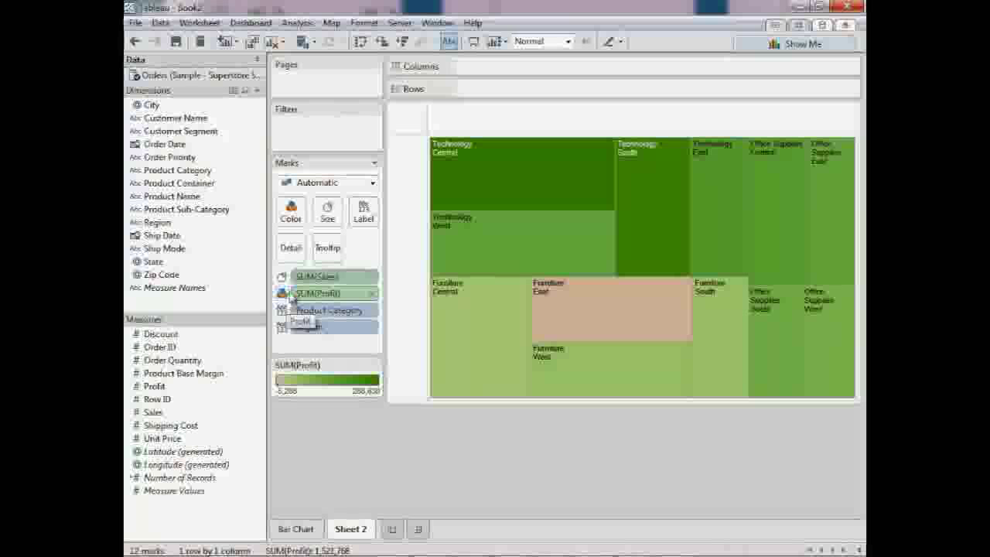
# - Switch the treemap's profit colour palette from green to Blue and apply it
pyautogui.click(302, 217)
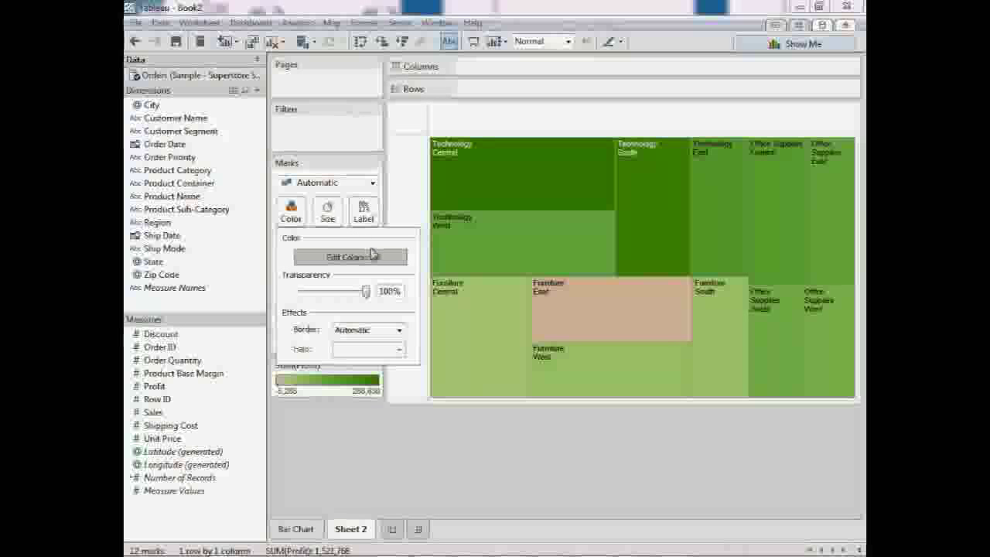
pyautogui.click(376, 258)
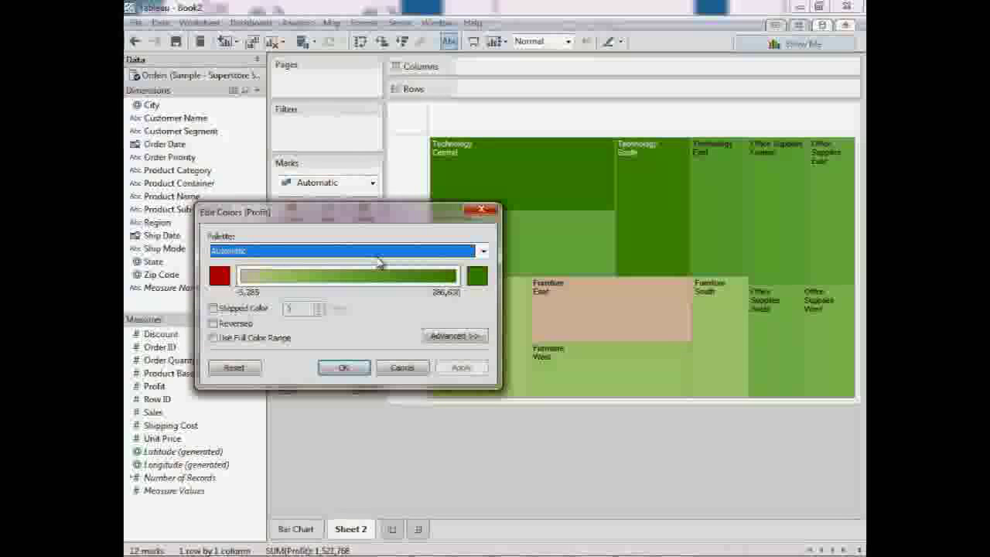
pyautogui.click(483, 251)
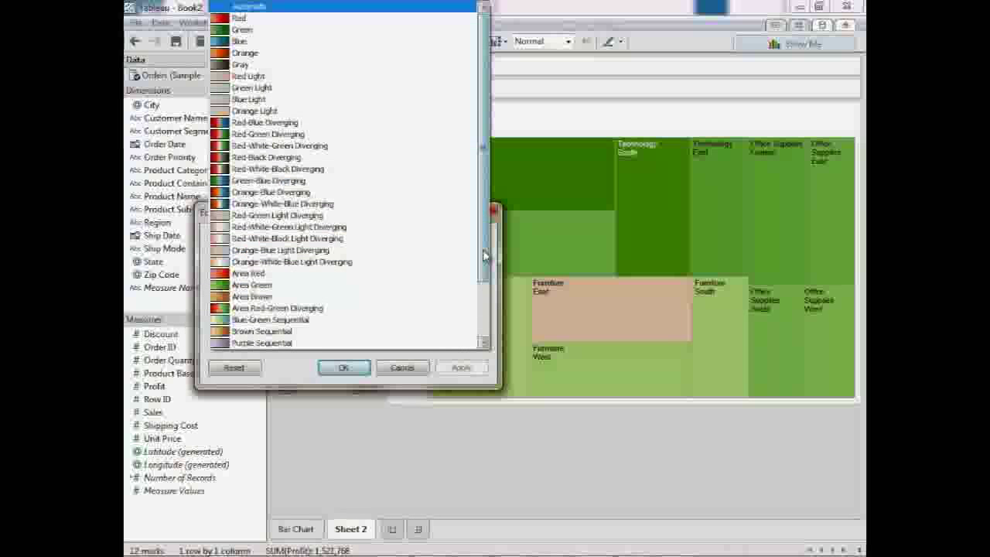
pyautogui.click(354, 42)
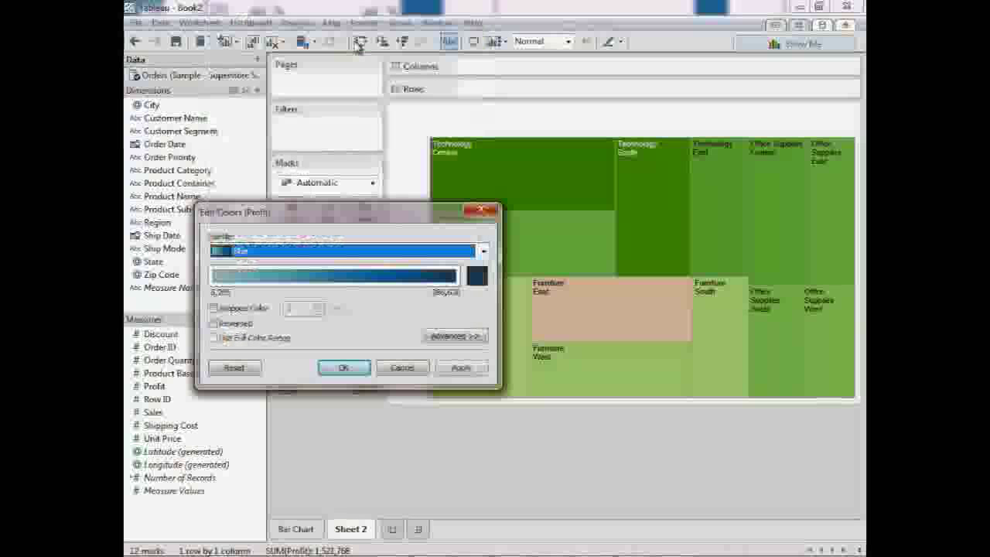
pyautogui.click(461, 368)
pyautogui.click(343, 368)
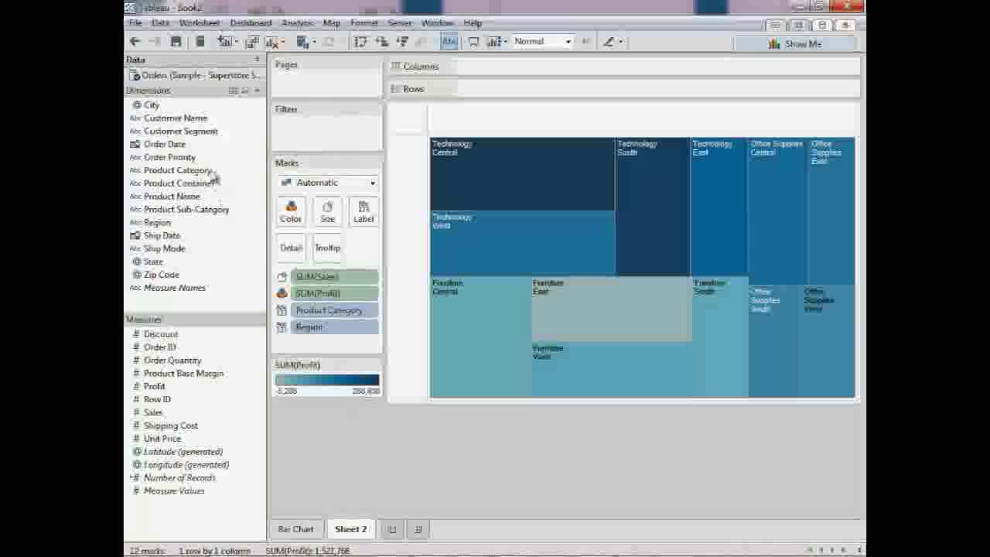
# - Undo the Blue palette so the treemap returns to green profit shading
pyautogui.click(134, 42)
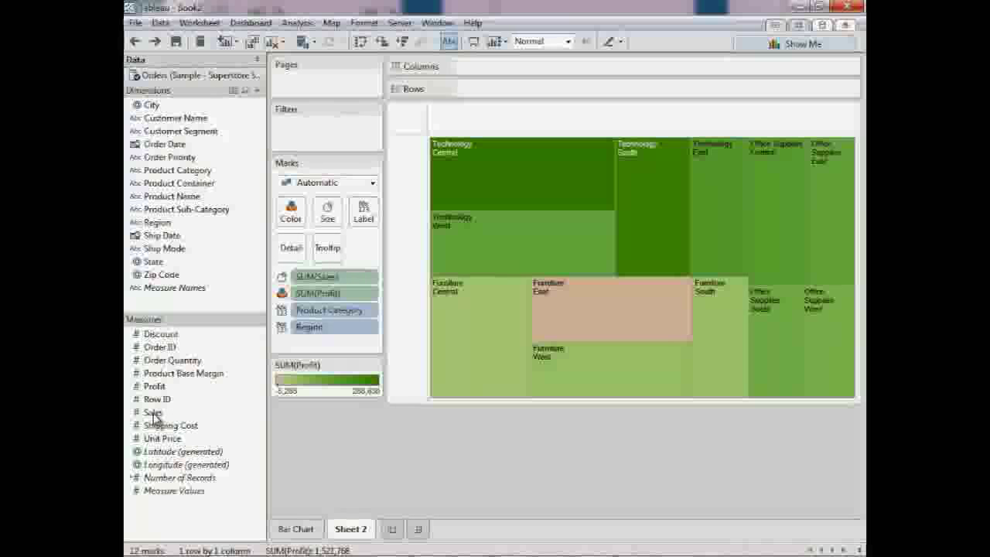
# - Add SUM(Sales) and SUM(Profit) to the treemap block labels
pyautogui.moveTo(154, 415); pyautogui.dragTo(367, 216)
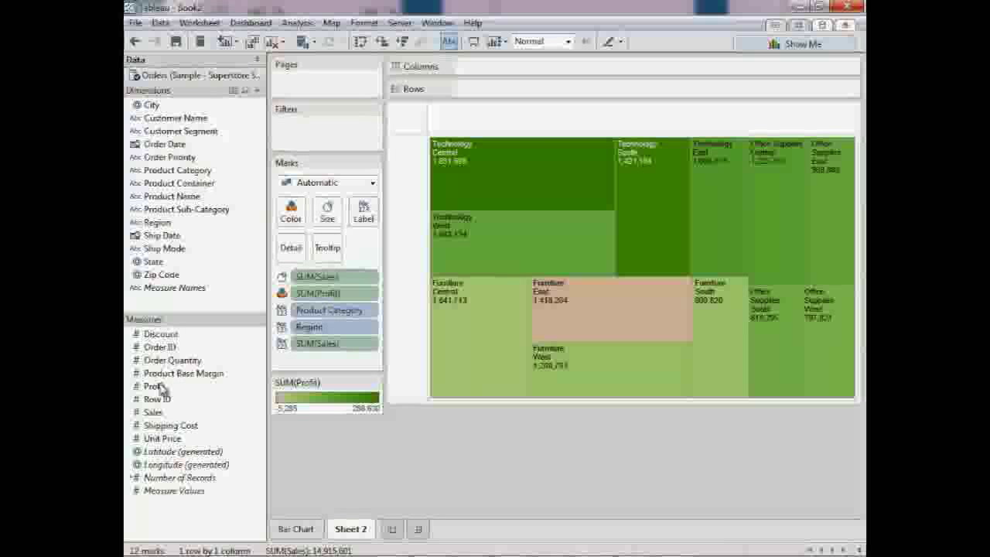
pyautogui.moveTo(151, 386); pyautogui.dragTo(370, 221)
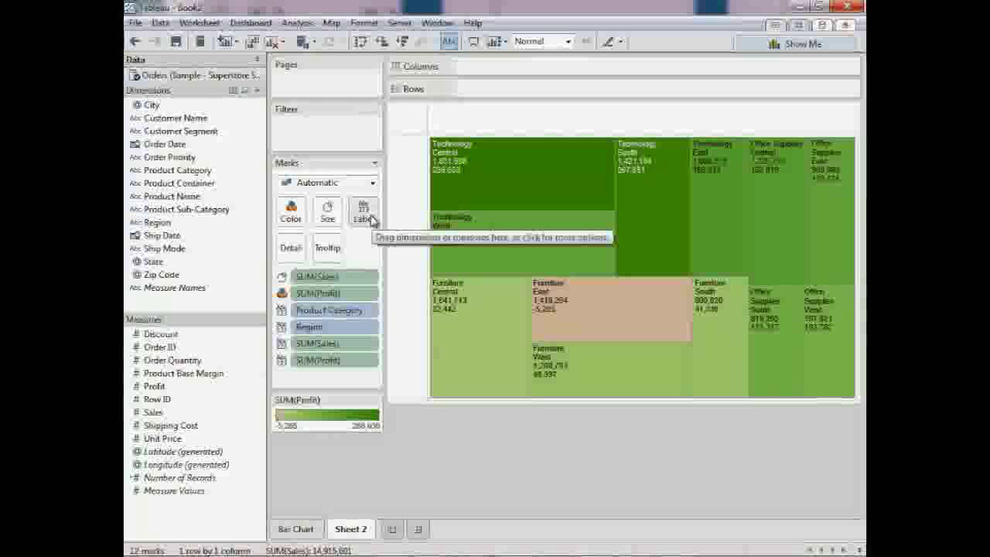
# - In the label text editor, add 'Sales' and 'Profit' captions before the two values
pyautogui.click(371, 221)
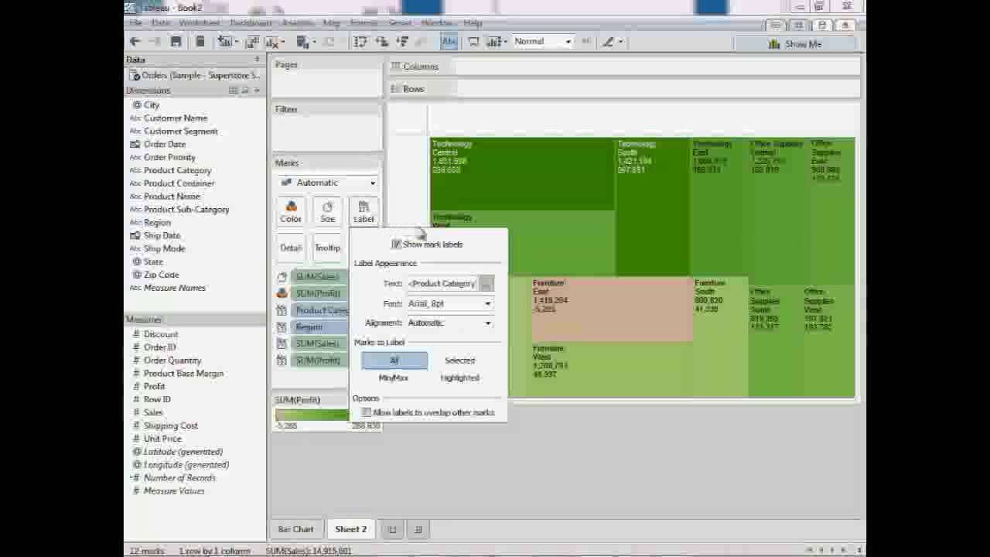
pyautogui.click(487, 284)
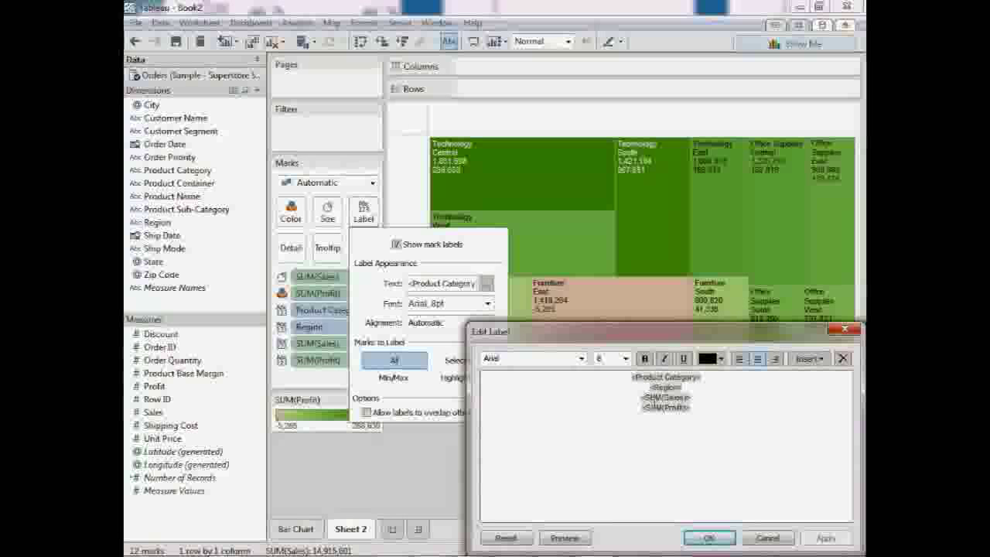
pyautogui.click(642, 397)
pyautogui.write('Sales')
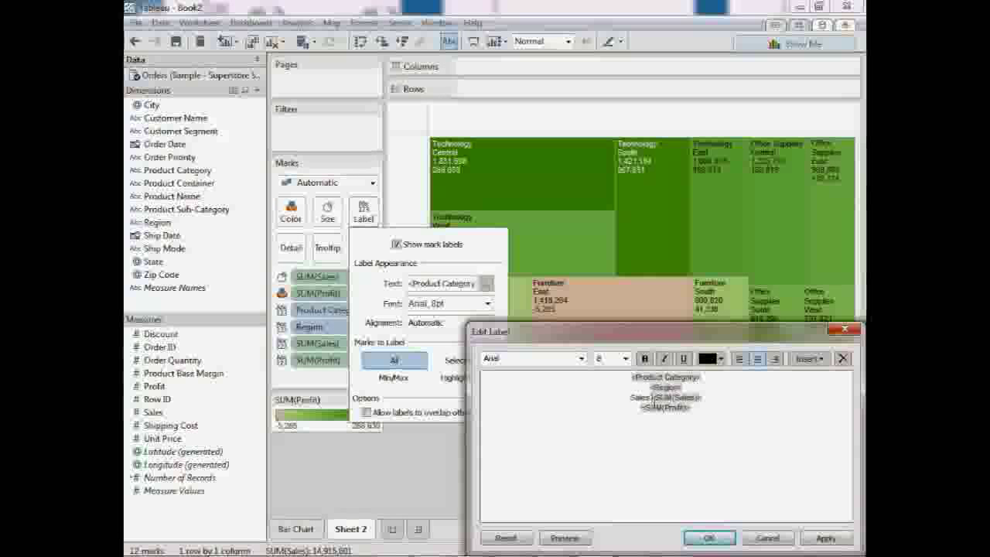
pyautogui.click(642, 407)
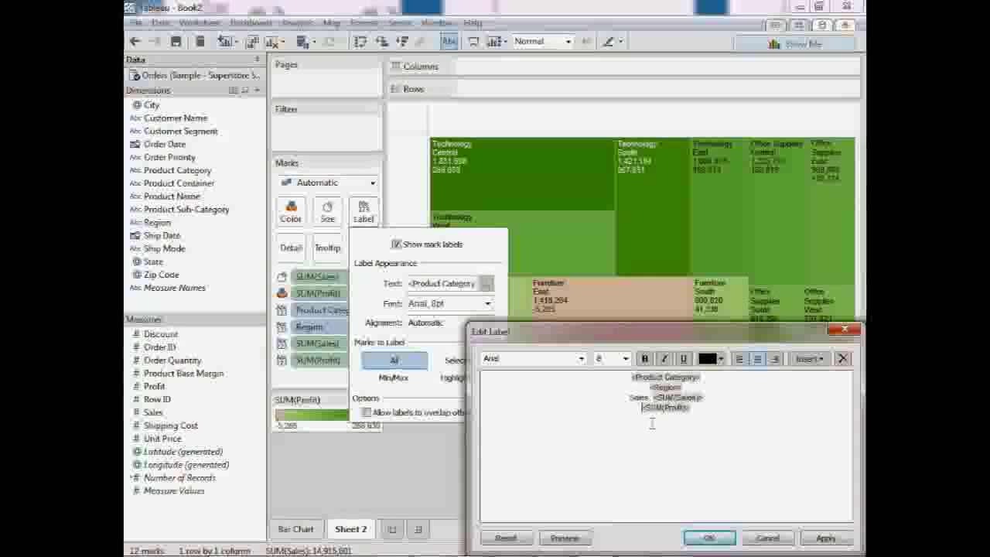
pyautogui.write('Profit')
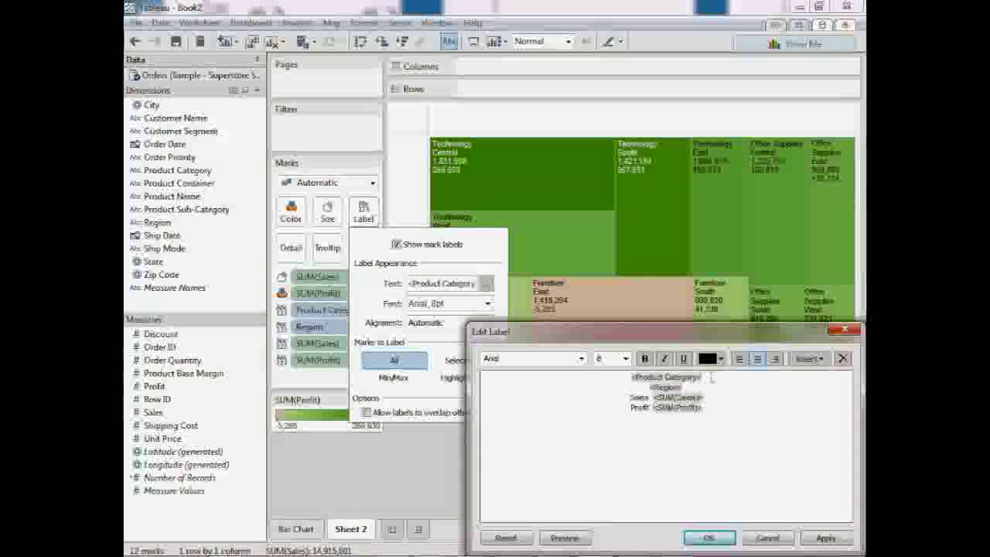
# - Make the Product Category label line bold at font size 9 and confirm
pyautogui.moveTo(711, 376); pyautogui.dragTo(630, 377)
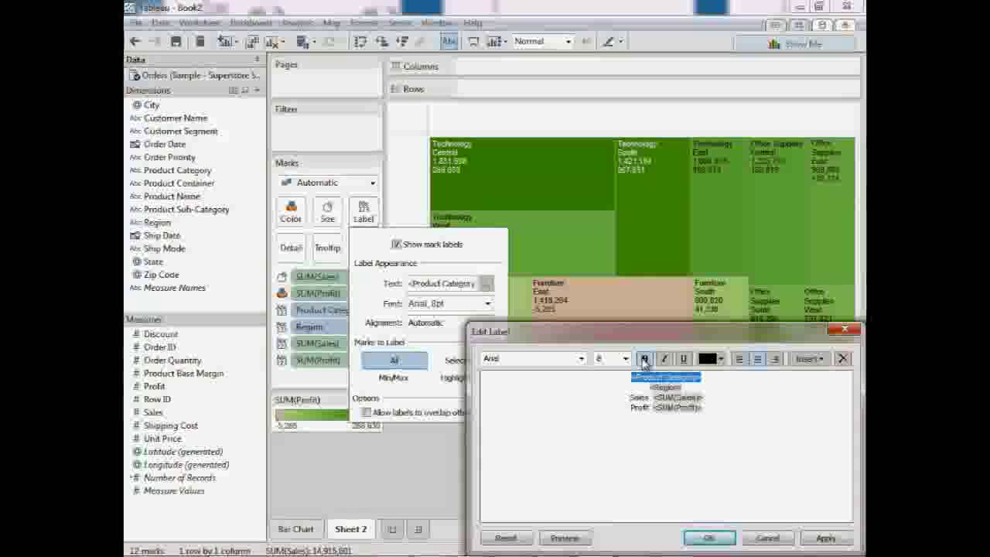
pyautogui.click(644, 360)
pyautogui.click(625, 358)
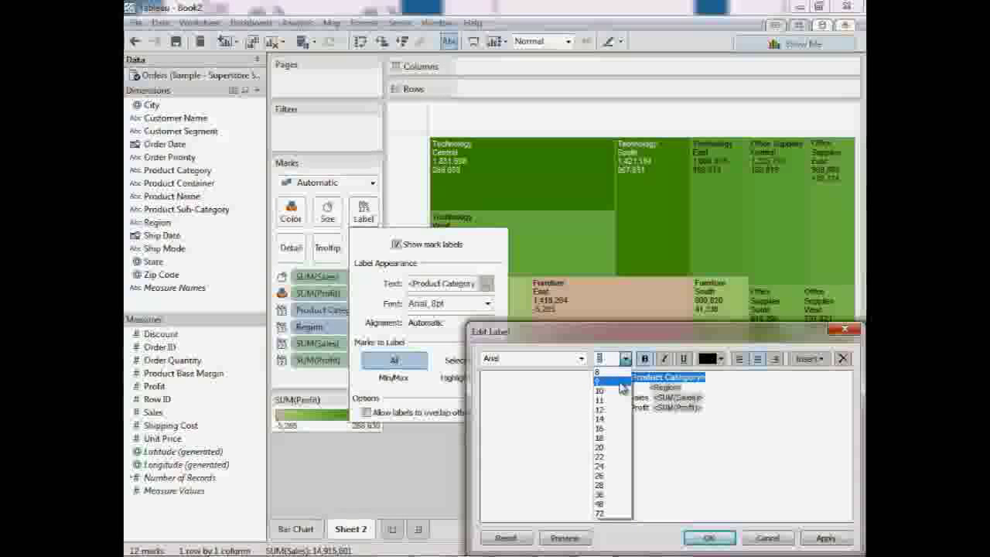
pyautogui.click(620, 383)
pyautogui.click(709, 537)
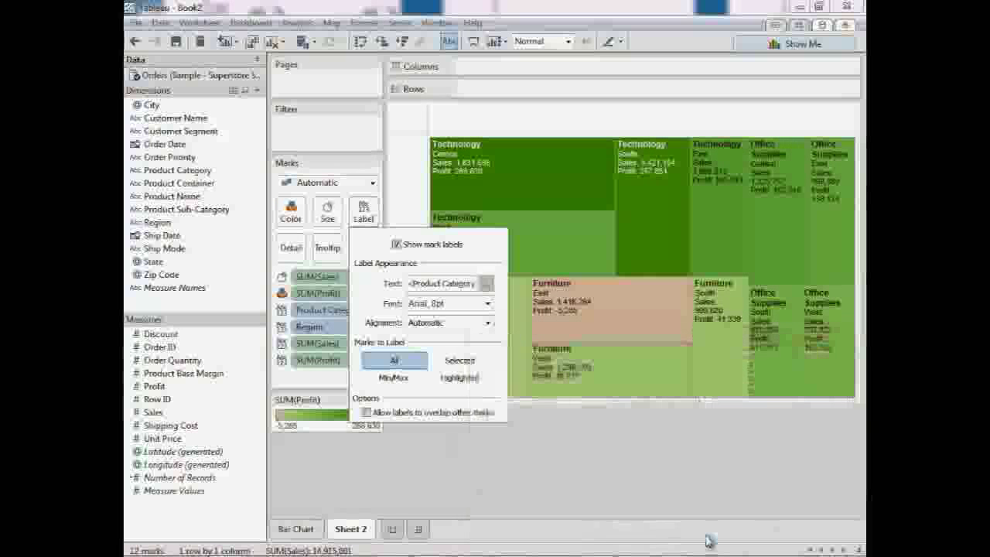
pyautogui.click(624, 464)
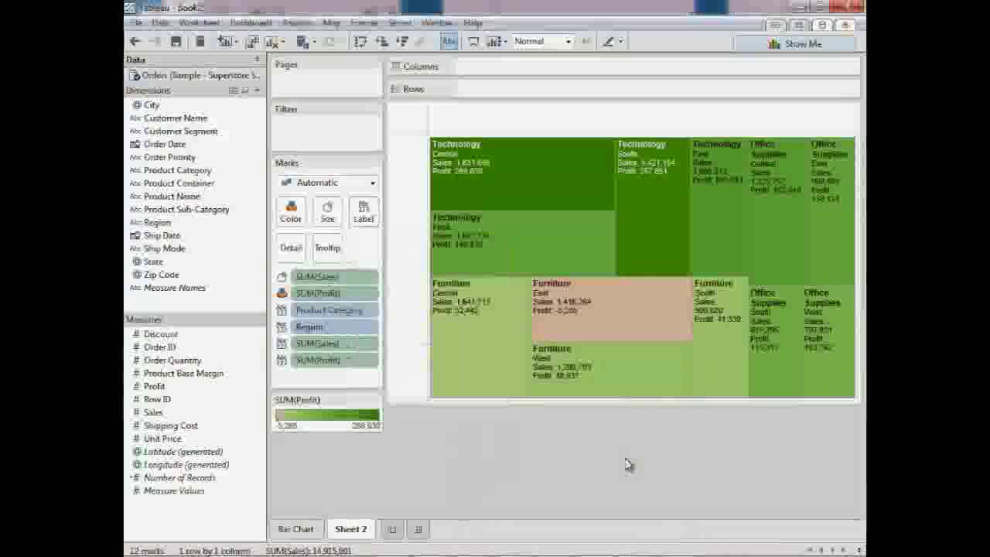
pyautogui.click(331, 249)
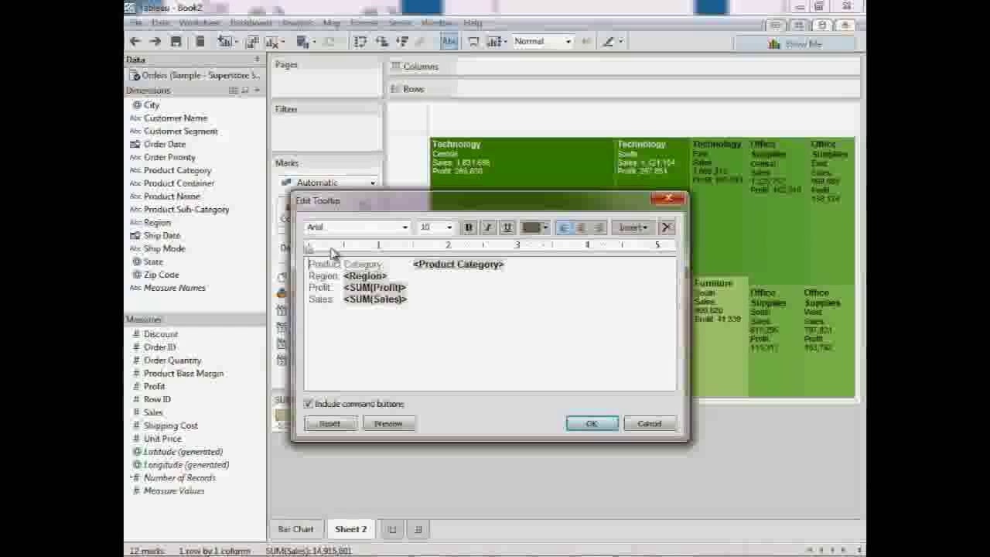
pyautogui.click(665, 200)
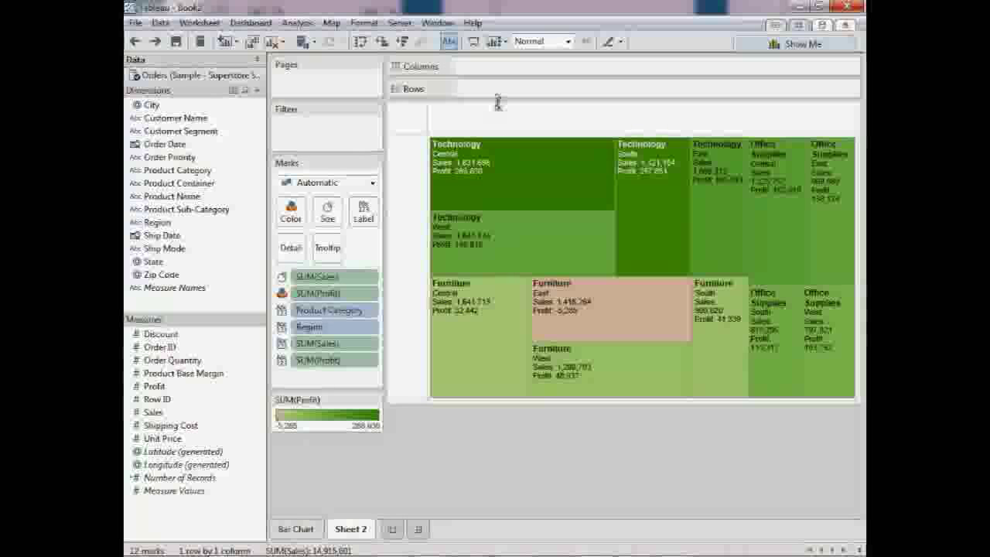
pyautogui.click(568, 42)
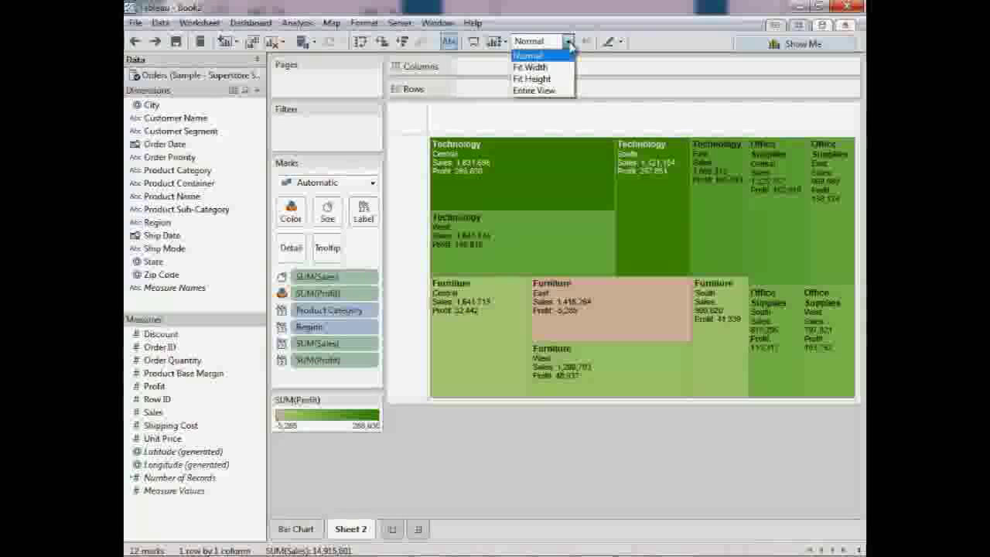
pyautogui.click(558, 92)
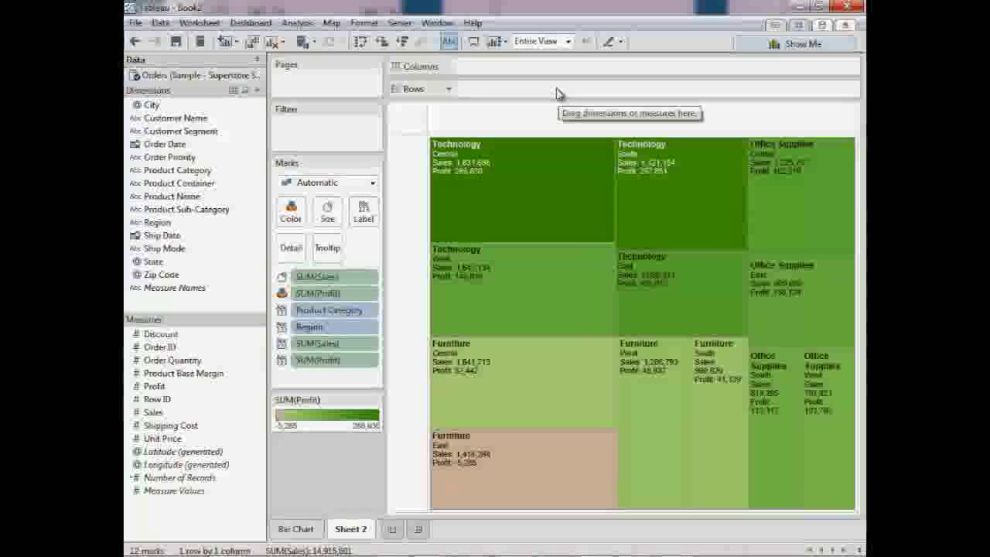
pyautogui.click(568, 41)
pyautogui.click(569, 58)
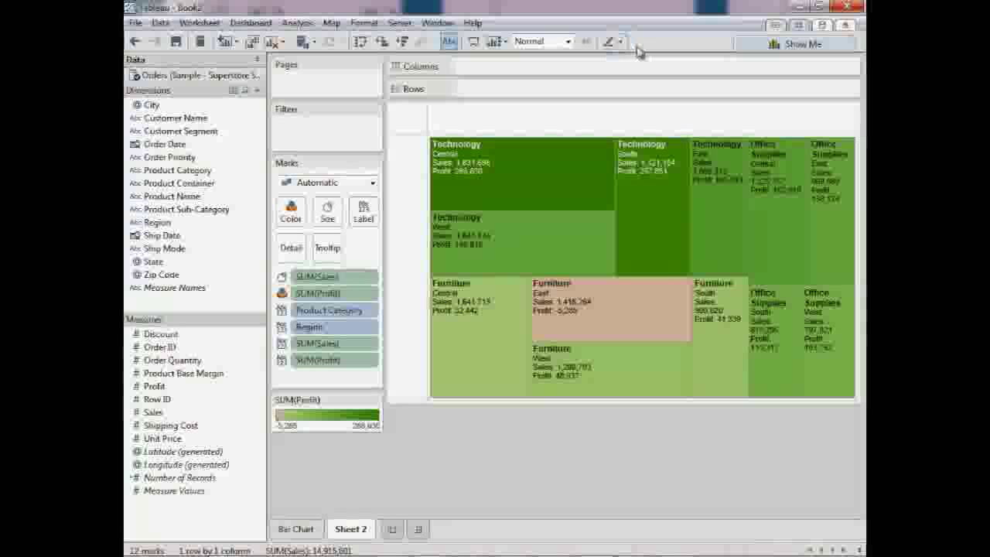
pyautogui.click(740, 45)
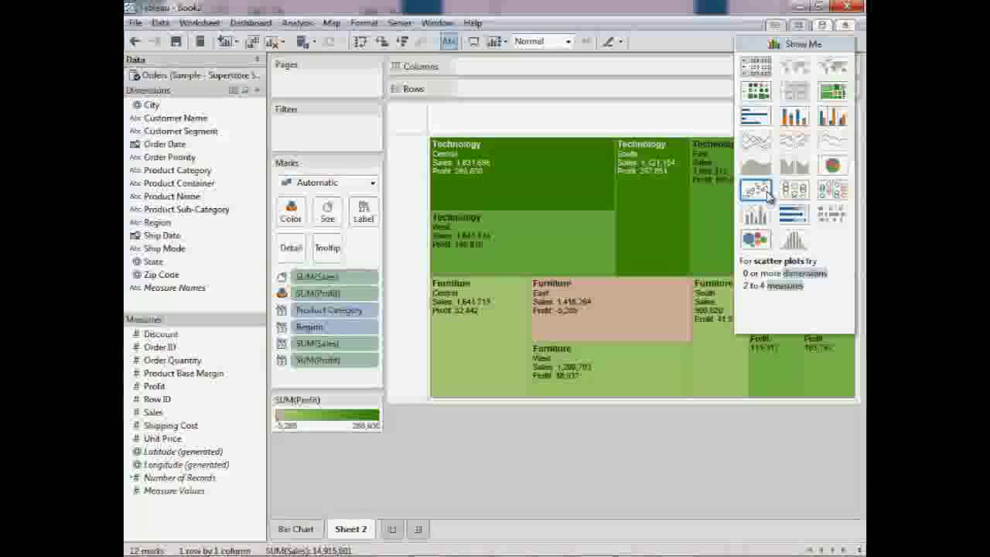
pyautogui.click(765, 193)
pyautogui.click(761, 48)
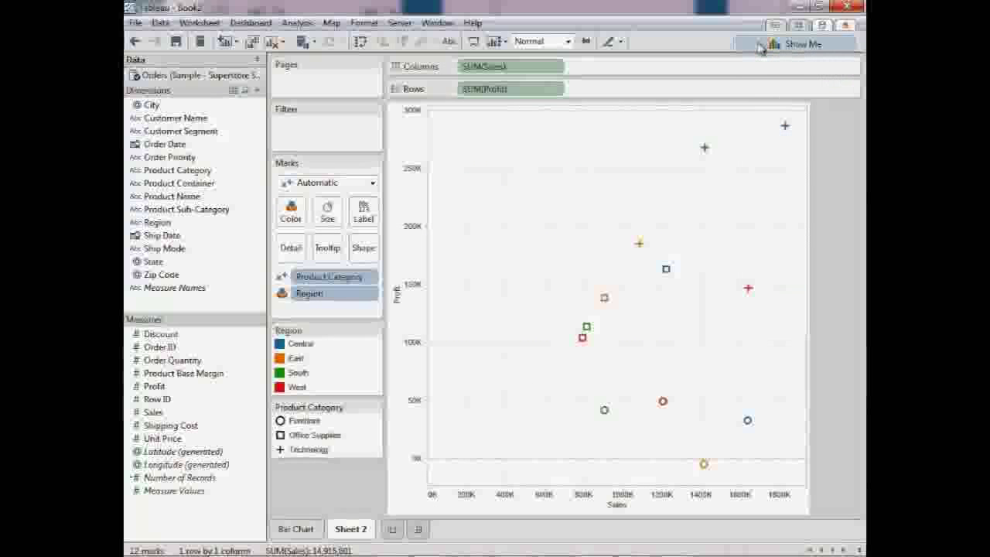
pyautogui.click(337, 217)
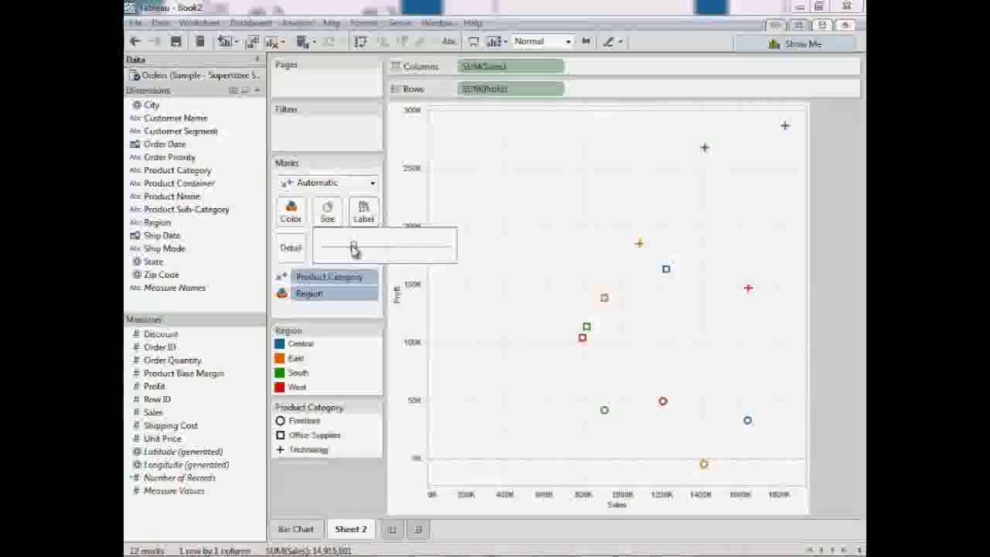
pyautogui.moveTo(352, 247)
pyautogui.mouseDown()
pyautogui.moveTo(420, 251)
pyautogui.moveTo(348, 249)
pyautogui.mouseUp()
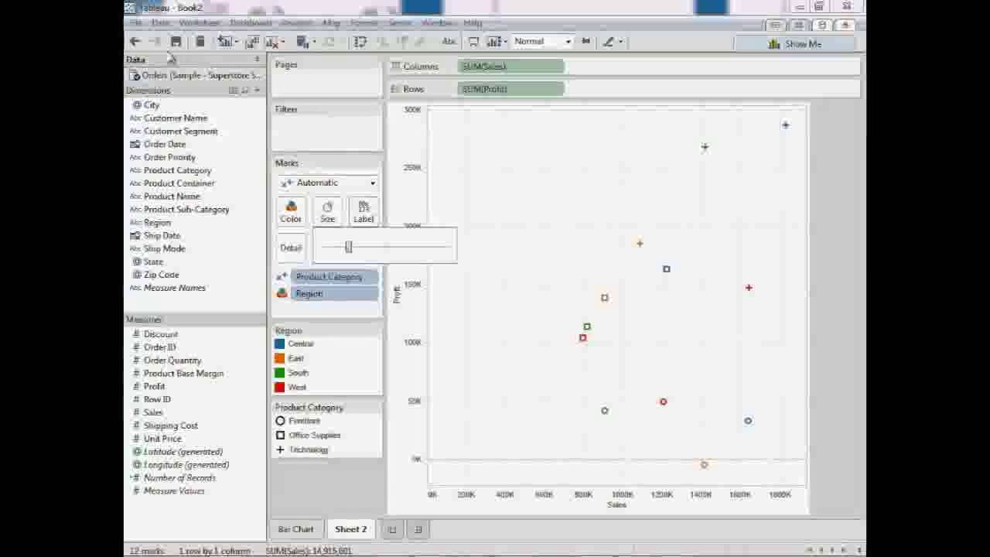
pyautogui.click(137, 42)
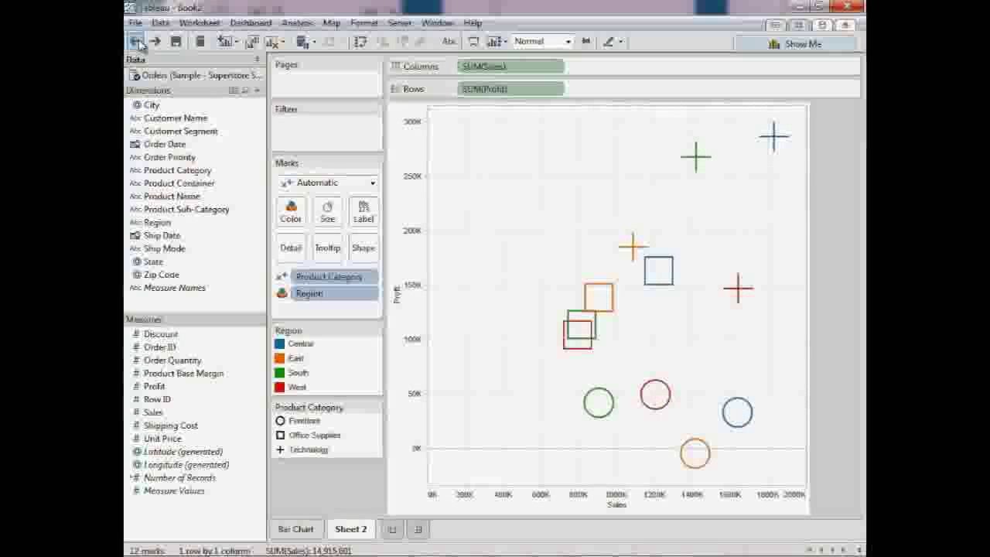
pyautogui.click(137, 42)
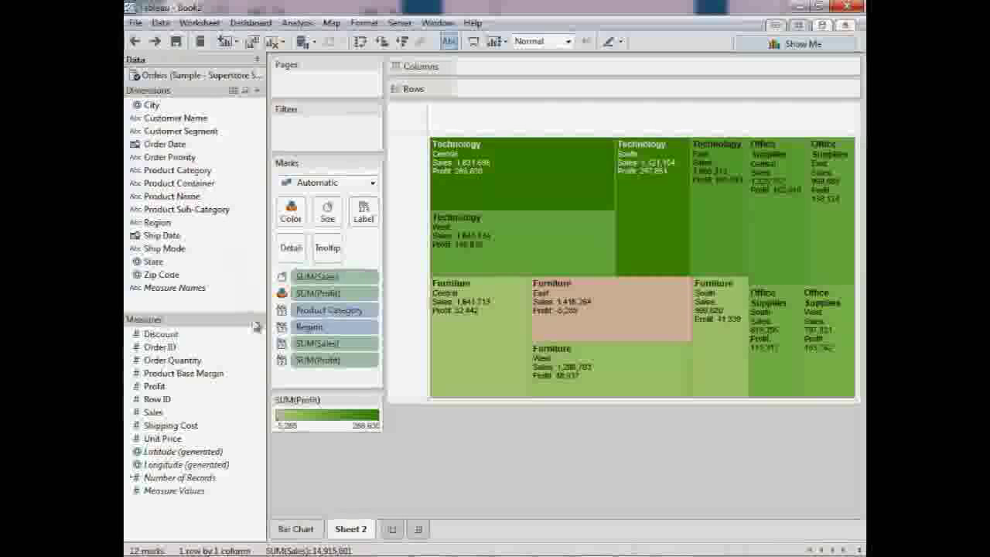
# - Rename Sheet 2 to 'Tree Map', then start a blank Sheet 3 with Show Me open
pyautogui.doubleClick(351, 533)
pyautogui.write('Tree Map')
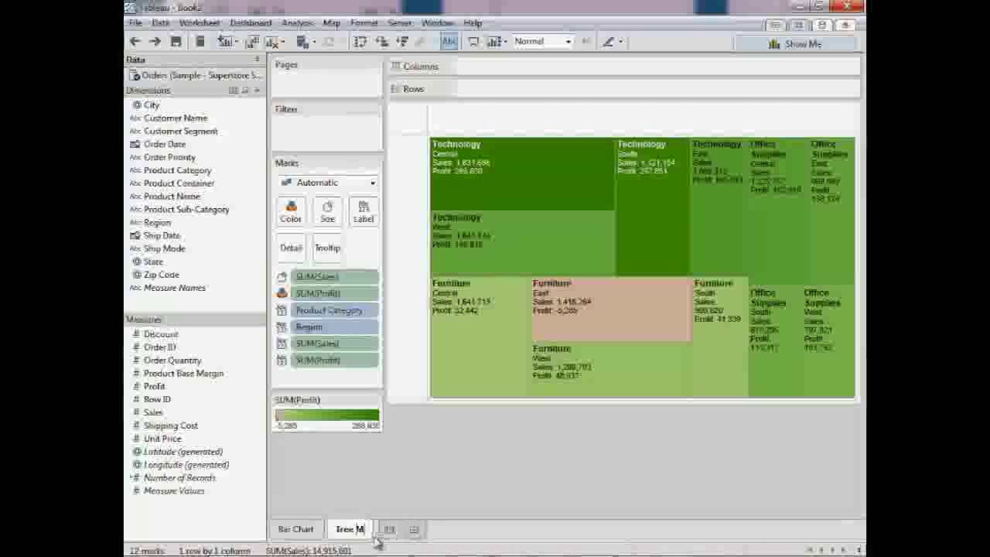
pyautogui.press('Return')
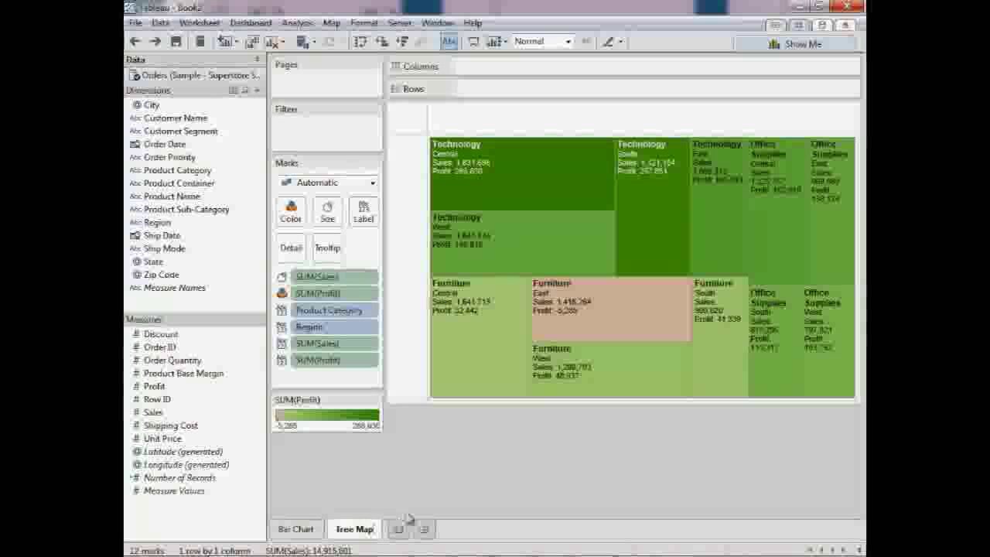
pyautogui.click(399, 529)
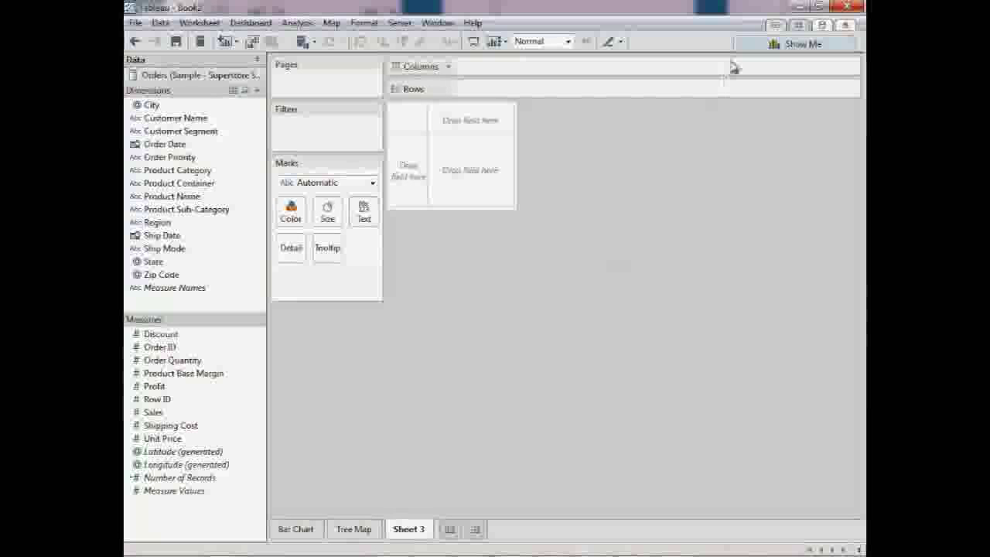
pyautogui.click(752, 44)
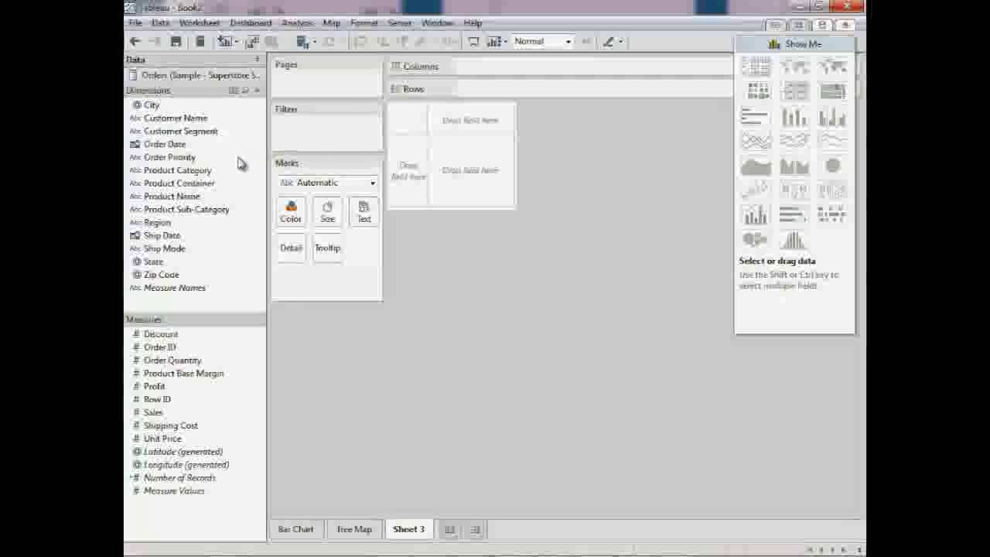
# - Select State and Profit, show them as a filled US map, and collapse Show Me
pyautogui.click(153, 263)
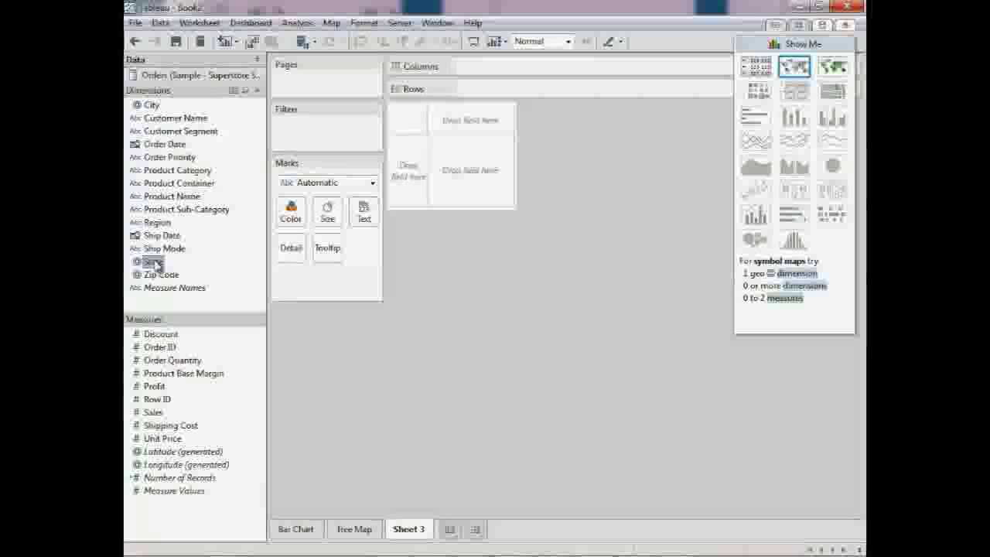
pyautogui.keyDown('ctrl'); pyautogui.click(157, 387); pyautogui.keyUp('ctrl')
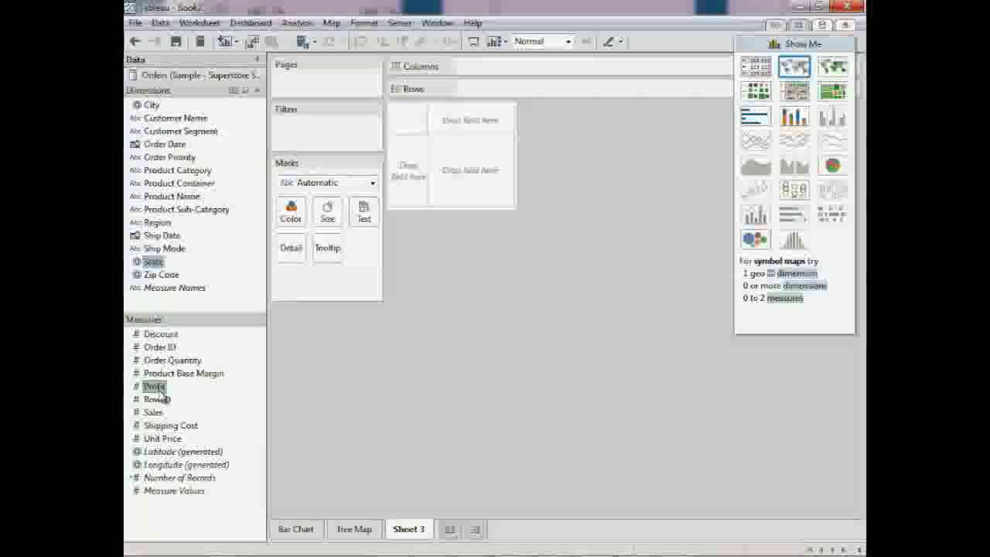
pyautogui.click(839, 69)
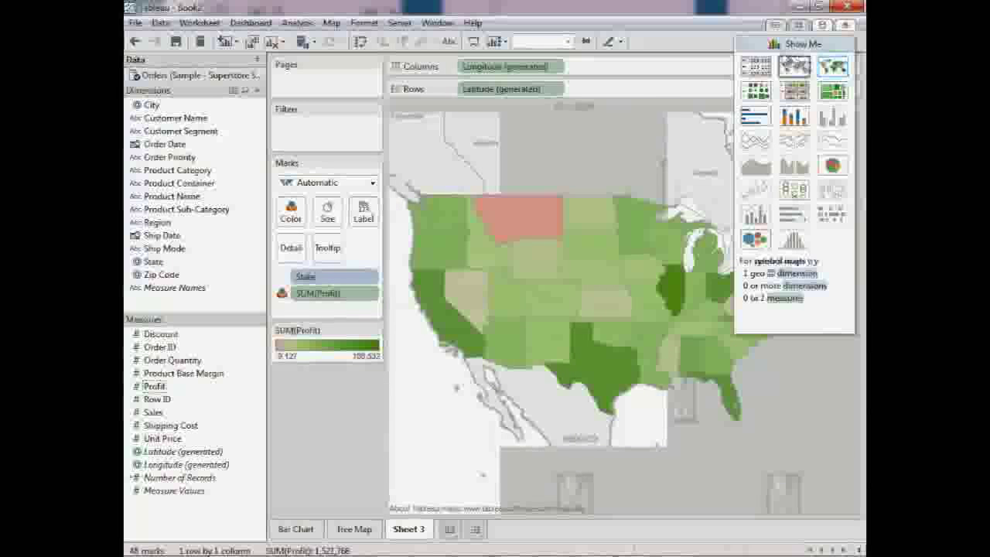
pyautogui.click(744, 46)
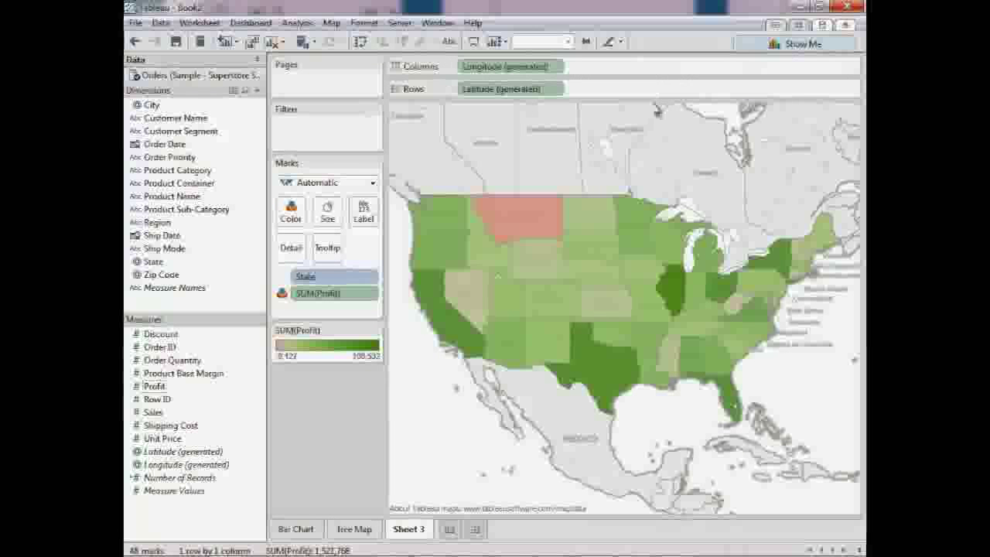
pyautogui.moveTo(538, 208)
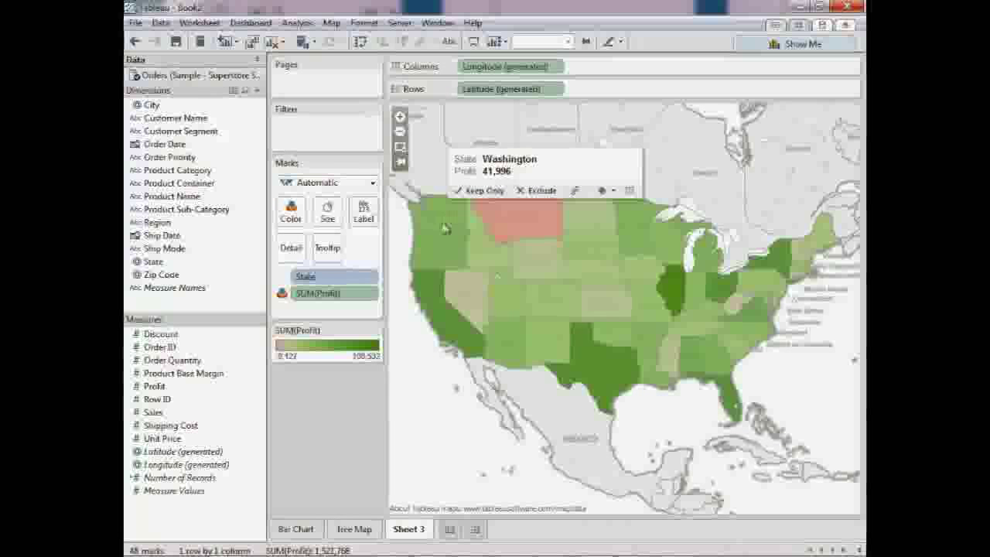
pyautogui.moveTo(435, 317)
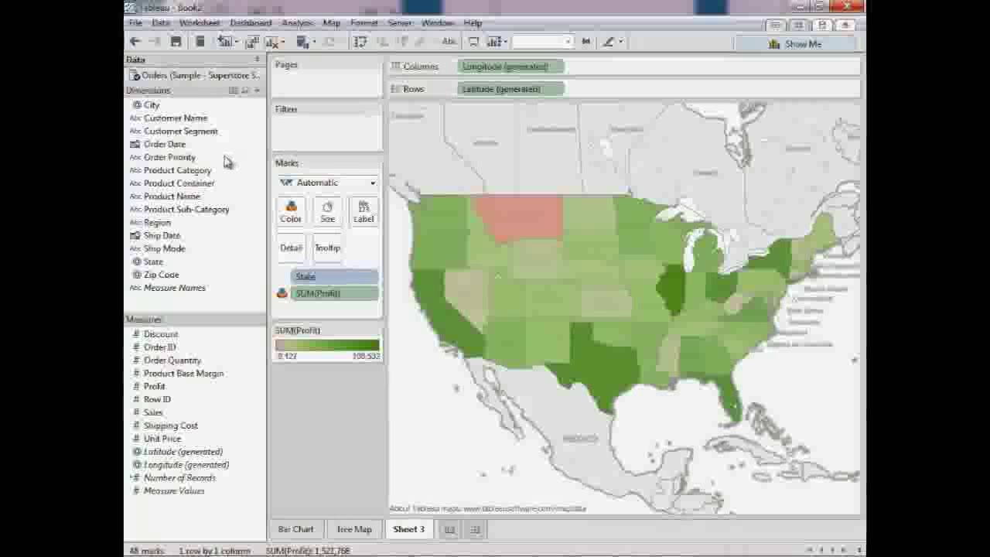
# - Add a Product Category quick filter and step through Furniture and Office Supplies to Technology only
pyautogui.rightClick(202, 175)
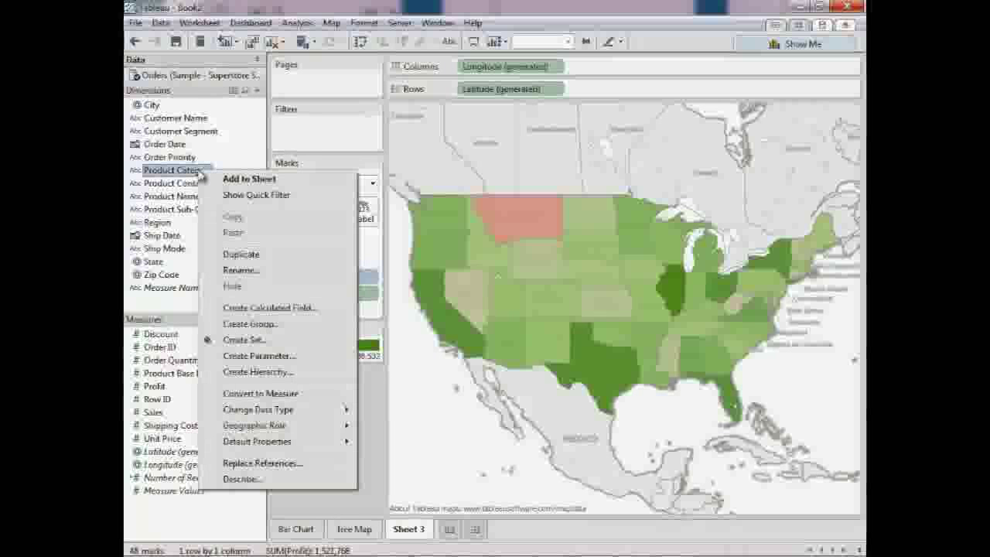
pyautogui.click(307, 195)
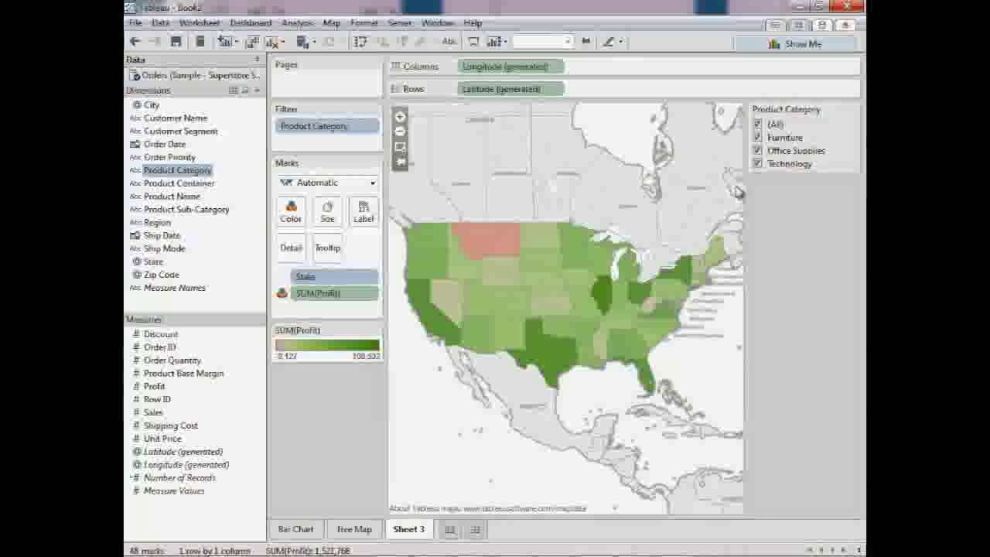
pyautogui.click(759, 125)
pyautogui.click(759, 138)
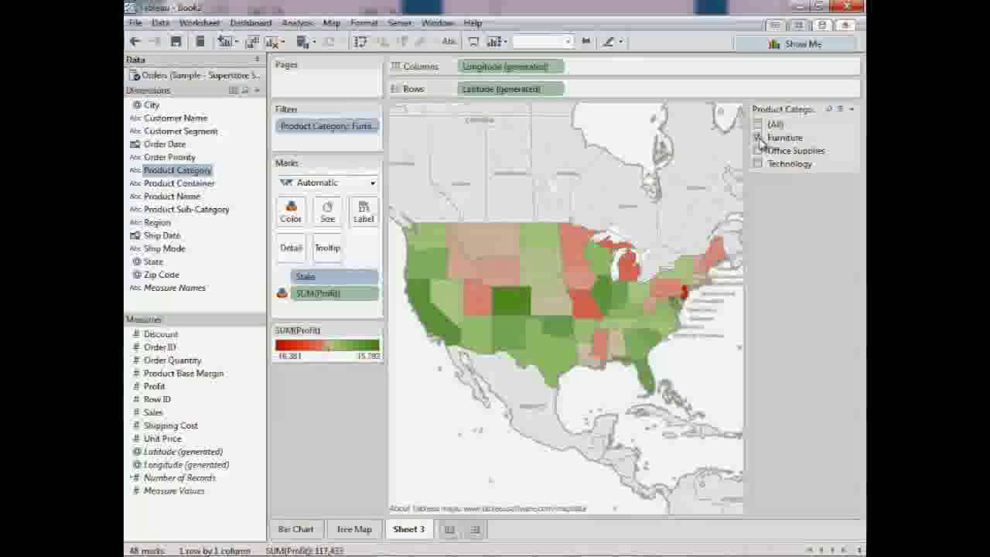
pyautogui.click(759, 139)
pyautogui.click(759, 151)
pyautogui.click(758, 152)
pyautogui.click(758, 164)
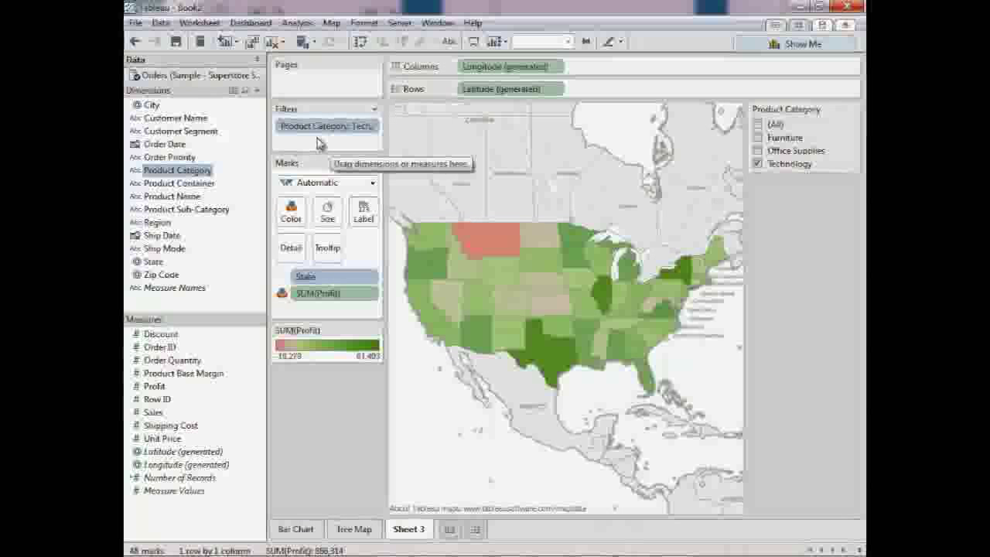
# - Undo the category filter changes to restore the unfiltered profit map
pyautogui.click(136, 43)
pyautogui.click(136, 43)
pyautogui.click(136, 42)
pyautogui.click(136, 42)
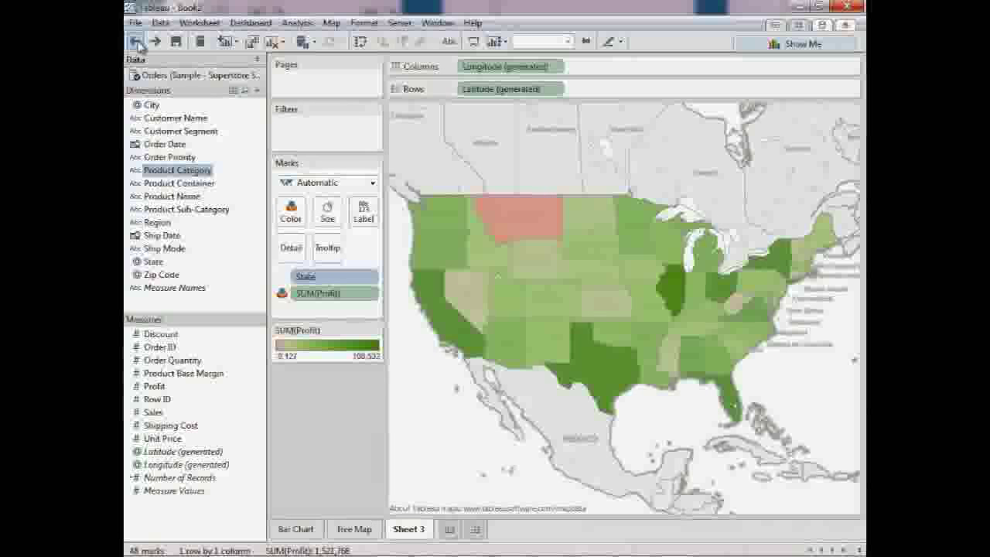
pyautogui.rightClick(164, 171)
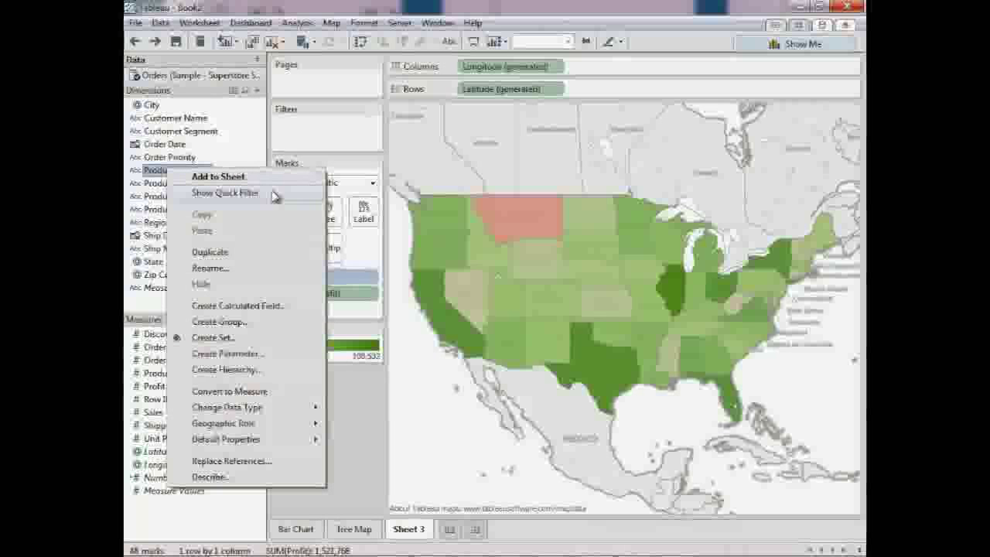
pyautogui.click(232, 145)
# - Filter on Product Category with Furniture, Office Supplies and Technology included, and show its quick filter
pyautogui.click(182, 170)
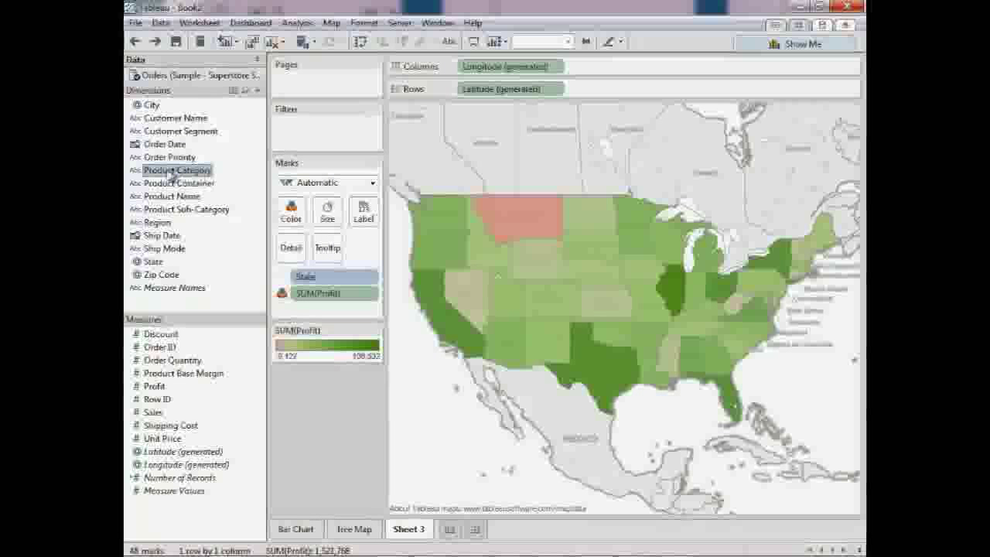
pyautogui.moveTo(157, 177); pyautogui.dragTo(322, 136)
pyautogui.click(364, 175)
pyautogui.click(364, 187)
pyautogui.click(364, 200)
pyautogui.click(501, 455)
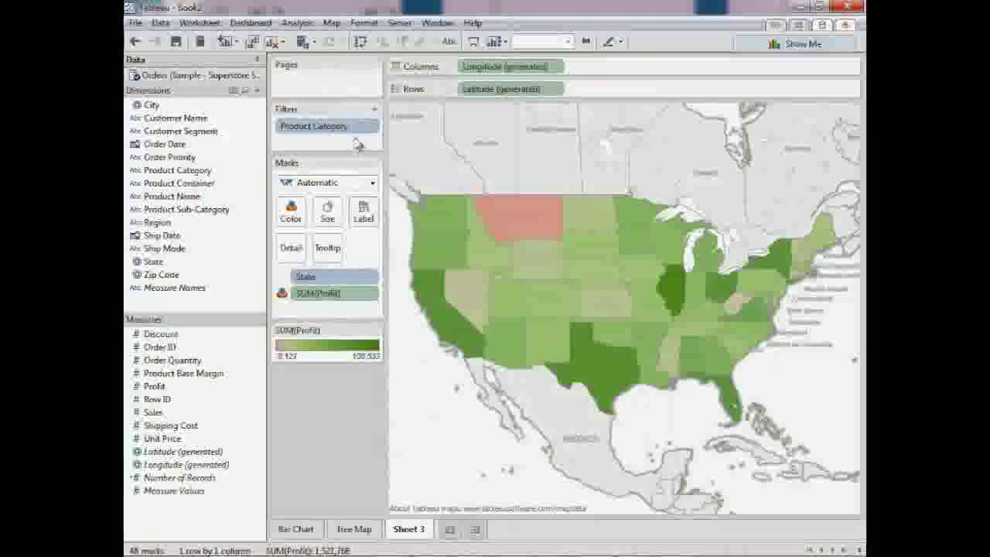
pyautogui.rightClick(354, 127)
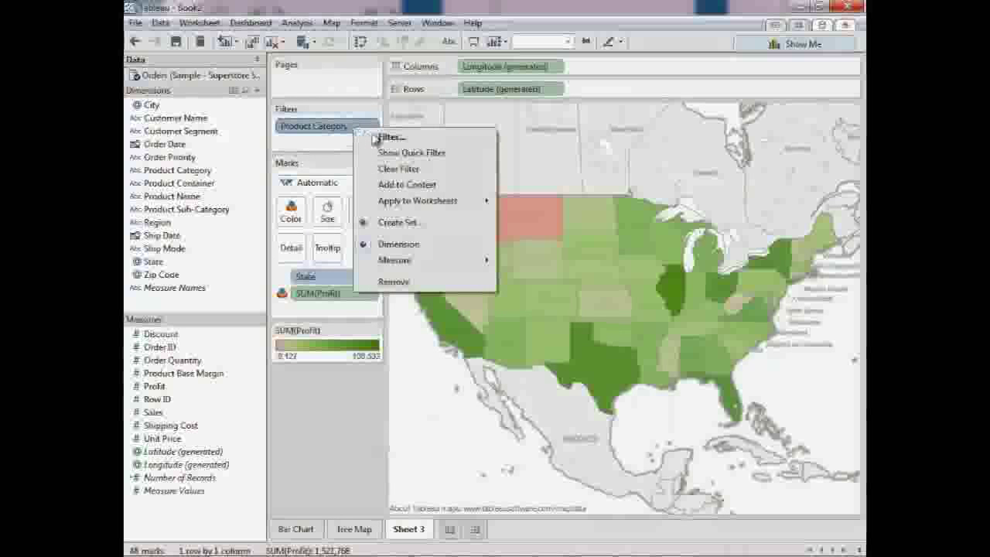
pyautogui.click(465, 160)
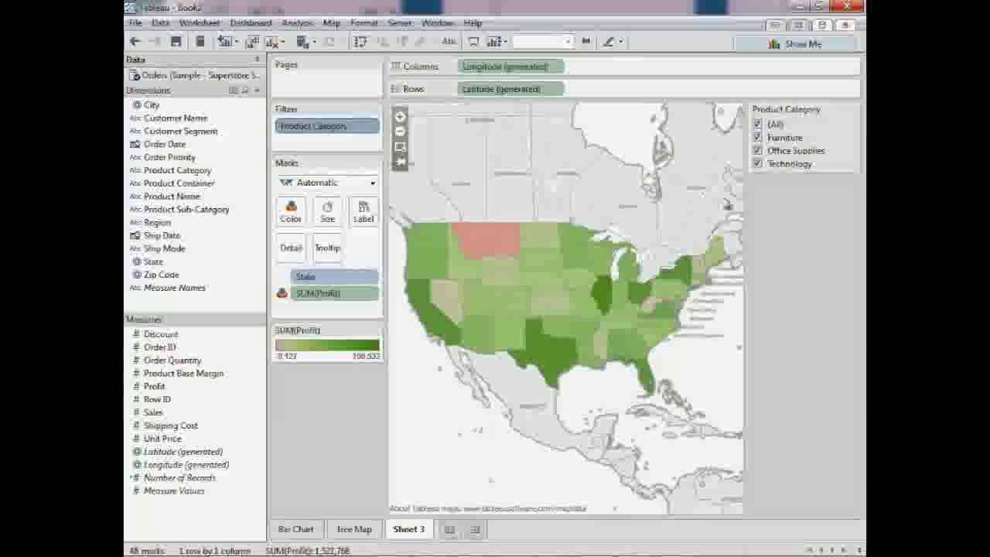
# - Switch the Product Category filter to Single Value (List), try Office Supplies and Technology, then pick (All)
pyautogui.click(851, 110)
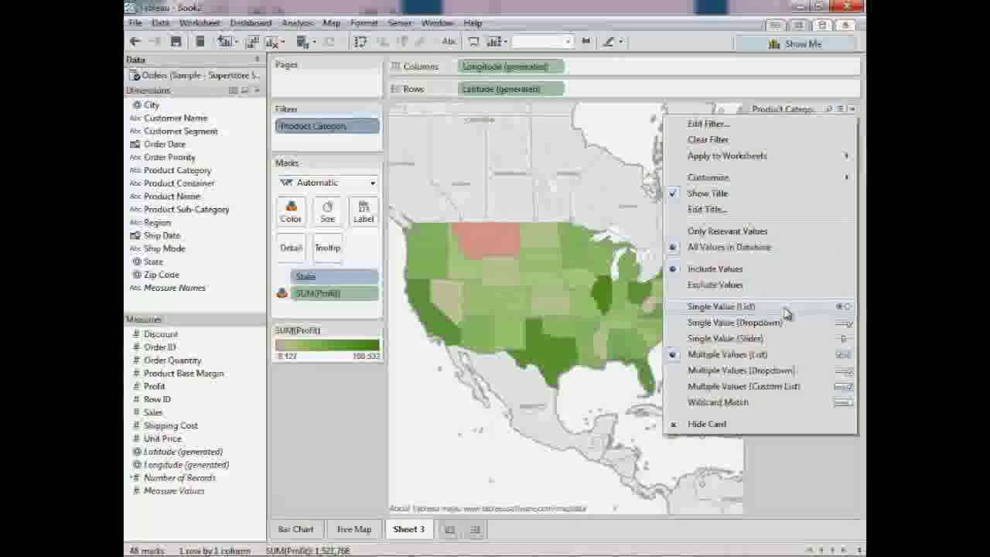
pyautogui.click(785, 312)
pyautogui.click(758, 151)
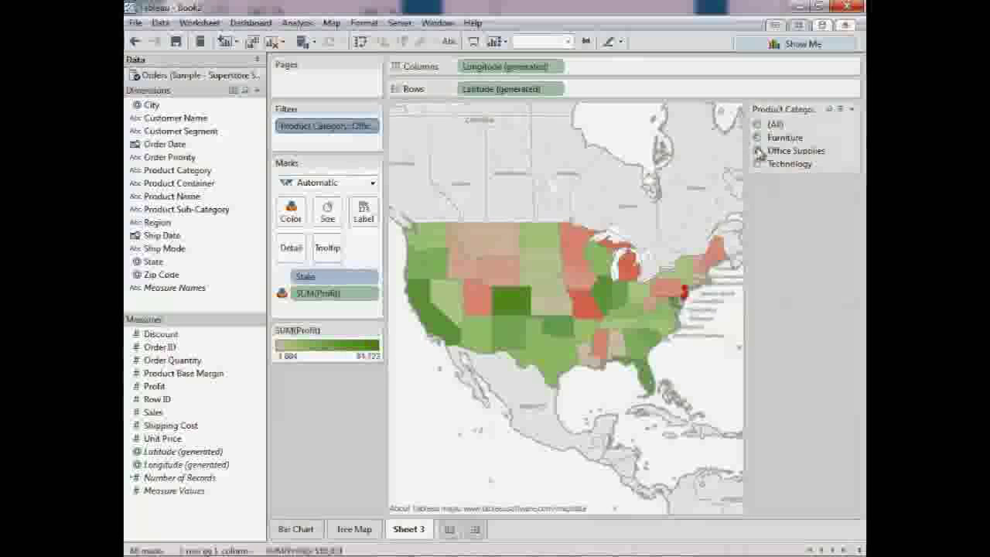
pyautogui.click(757, 164)
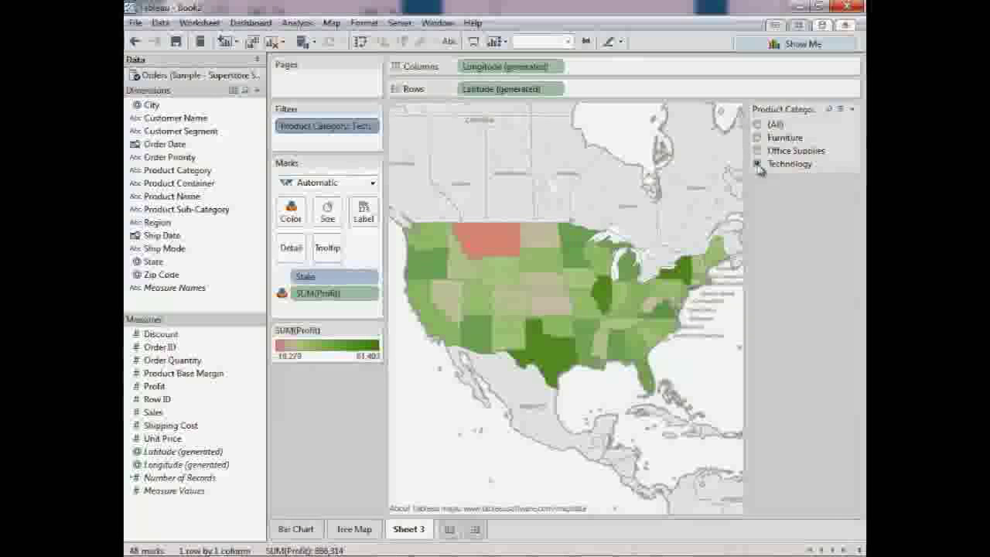
pyautogui.click(758, 125)
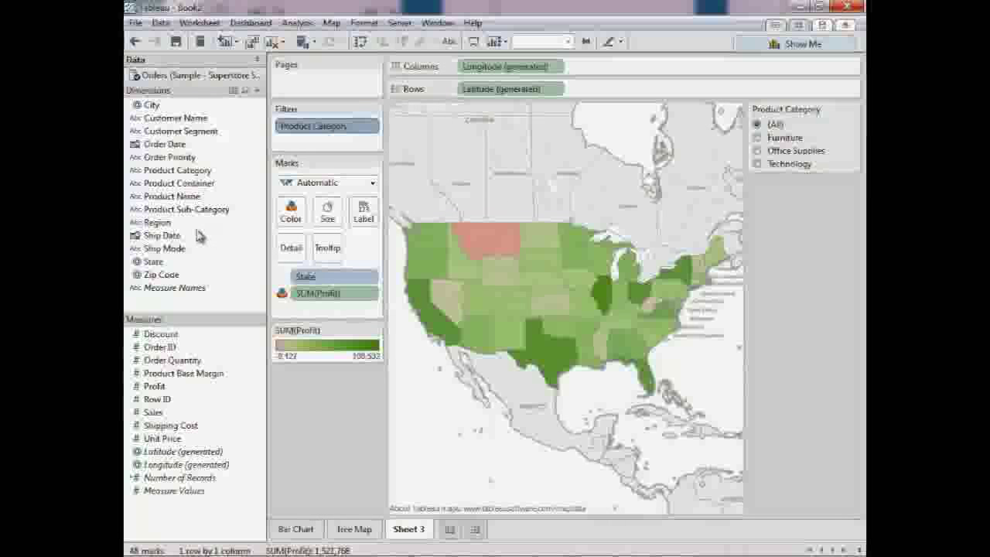
# - Label each state with its name and SUM(Profit), and rename the sheet 'Easy Map'
pyautogui.moveTo(163, 248); pyautogui.dragTo(363, 209)
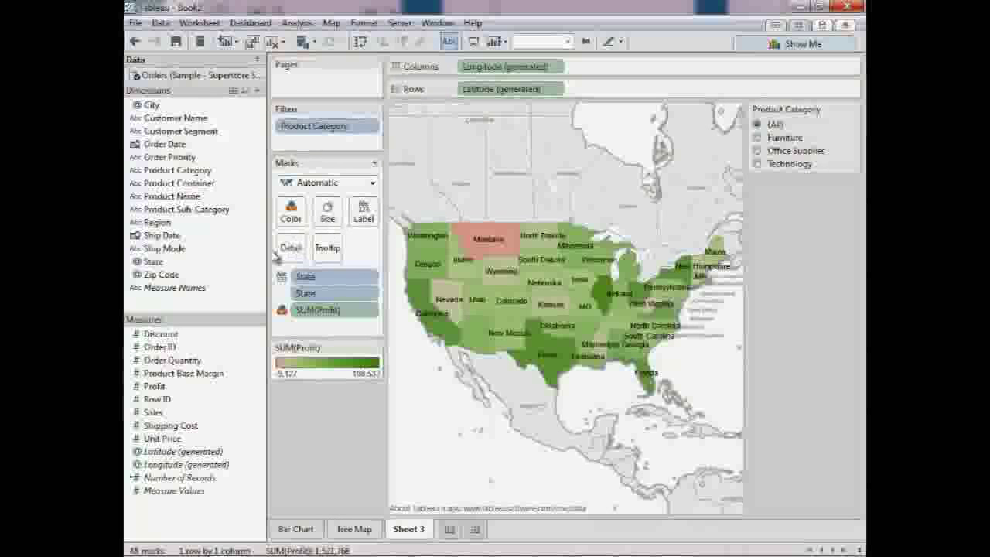
pyautogui.moveTo(174, 373); pyautogui.dragTo(362, 212)
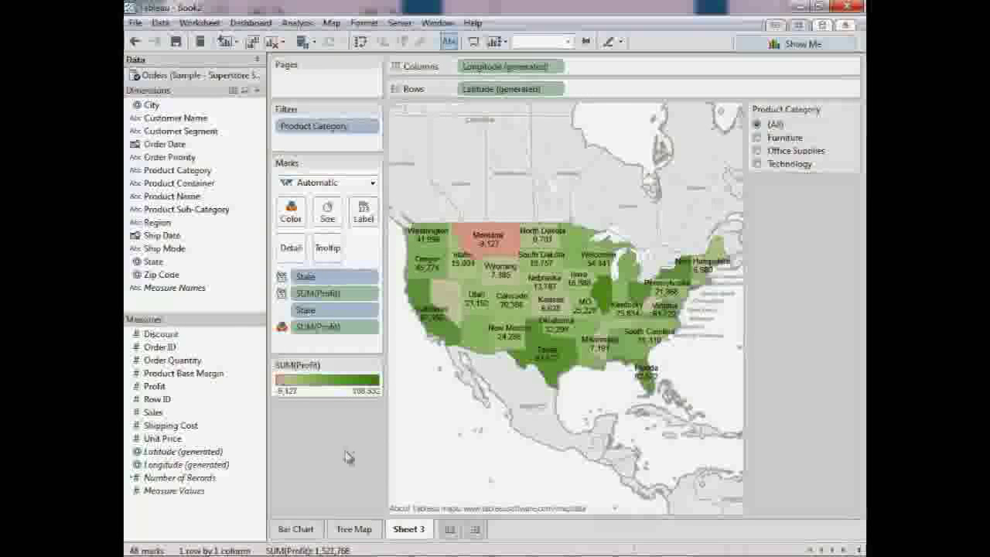
pyautogui.doubleClick(423, 532)
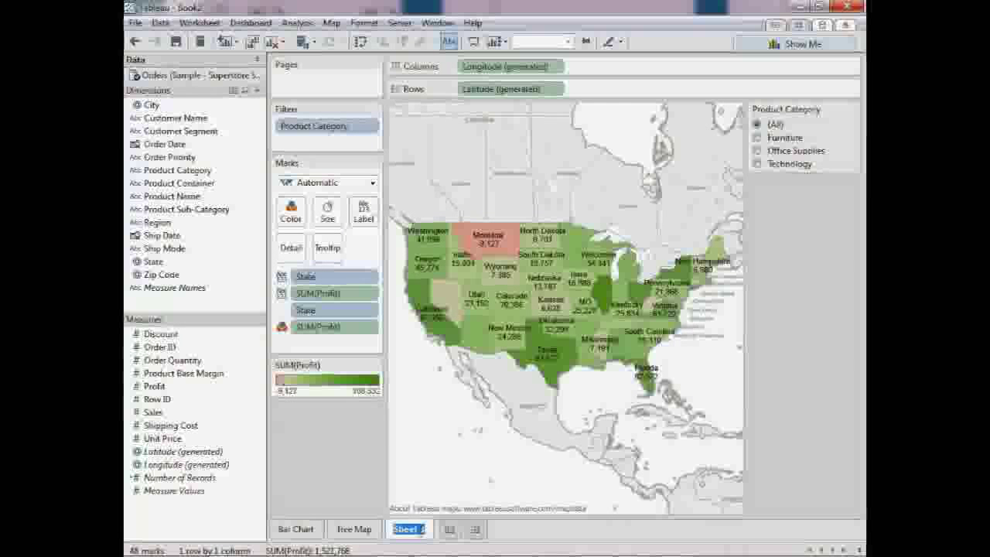
pyautogui.write('Easy Map')
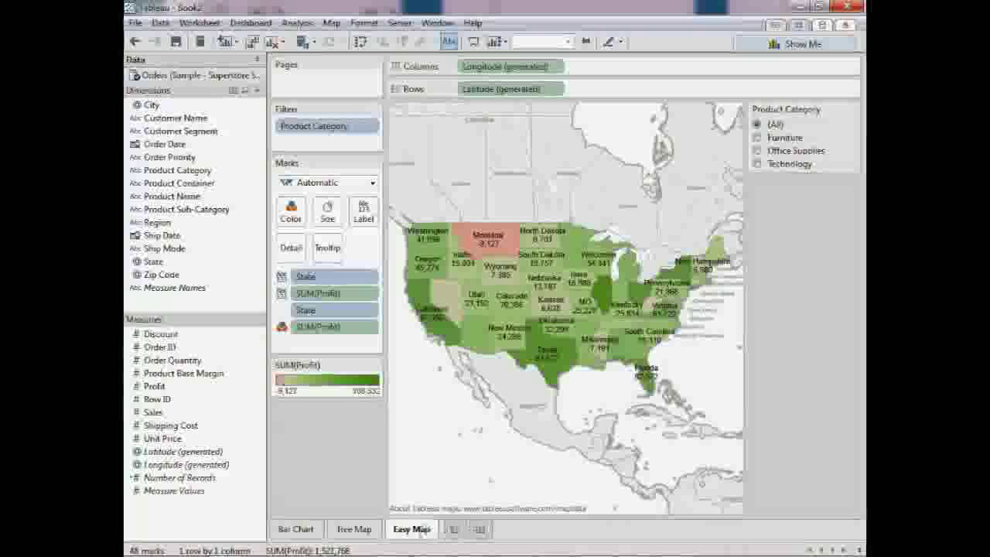
pyautogui.press('Return')
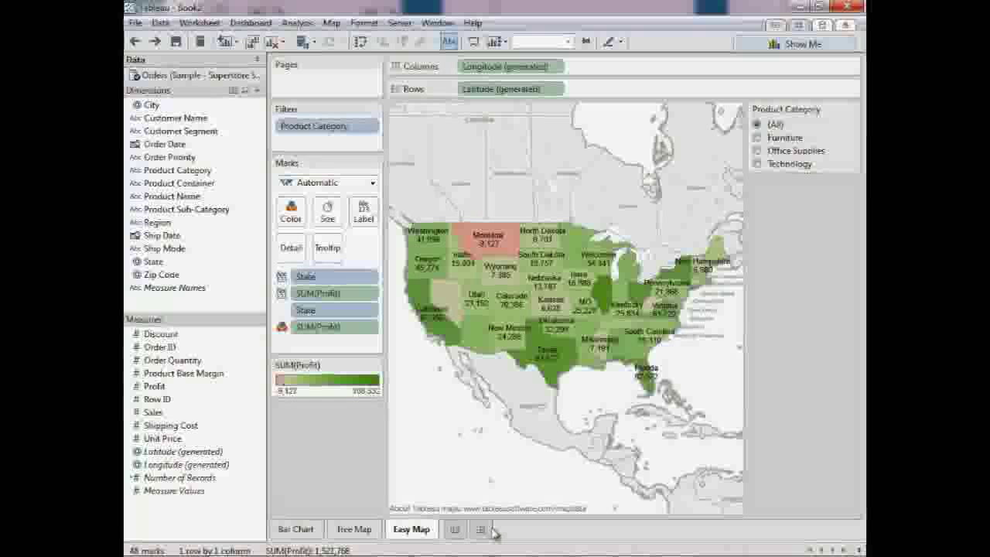
# - On a new worksheet, plot Profit against Sales, coloured by Region and shaped by Product Category
pyautogui.click(455, 530)
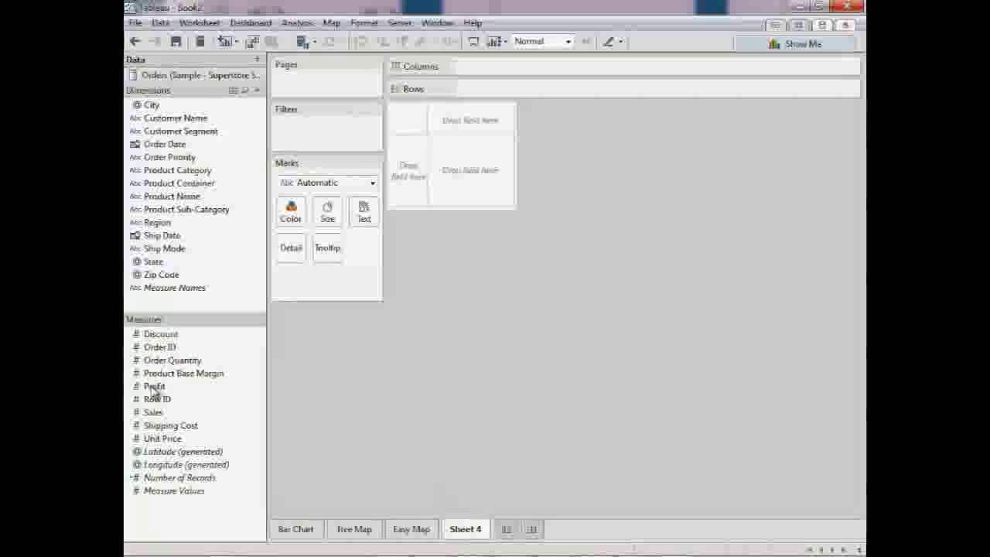
pyautogui.moveTo(155, 387); pyautogui.dragTo(477, 89)
pyautogui.moveTo(157, 412); pyautogui.dragTo(503, 71)
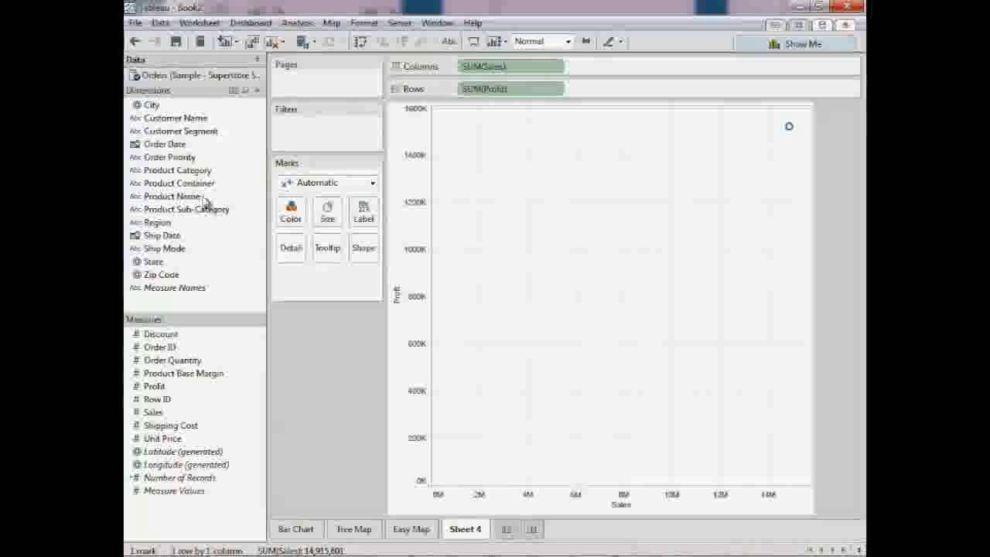
pyautogui.moveTo(171, 210); pyautogui.dragTo(290, 215)
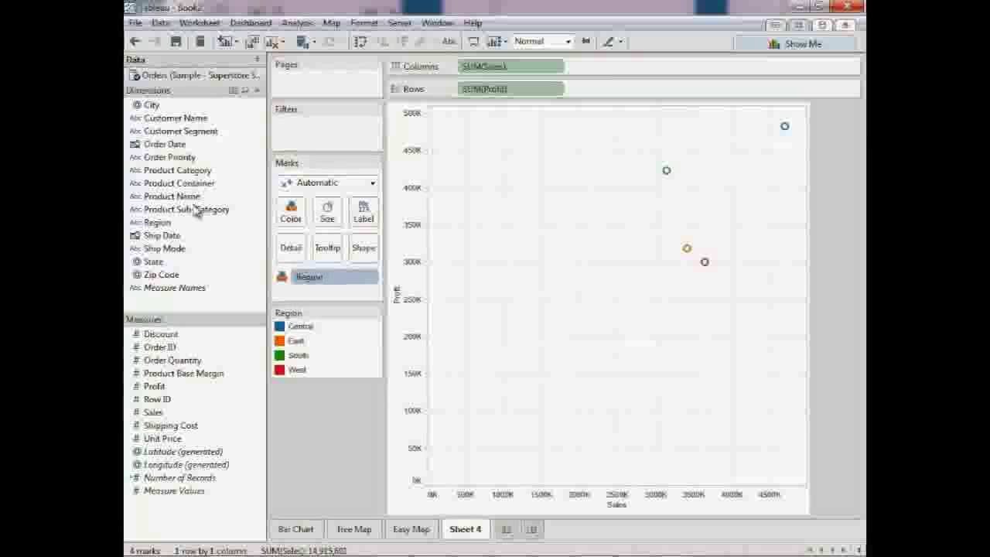
pyautogui.moveTo(192, 176); pyautogui.dragTo(364, 248)
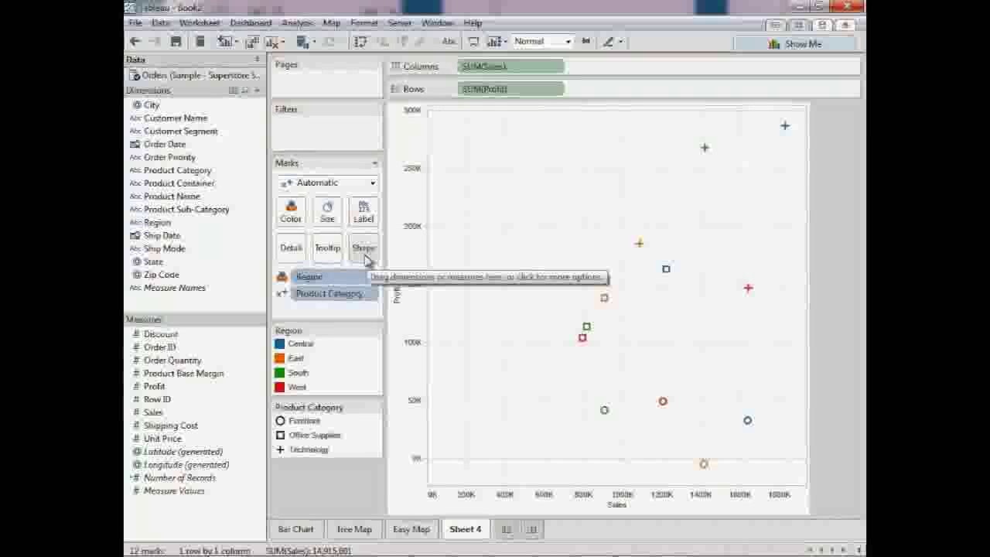
# - Highlight the Central, East, South and West regions in turn, then clear the highlight
pyautogui.click(301, 345)
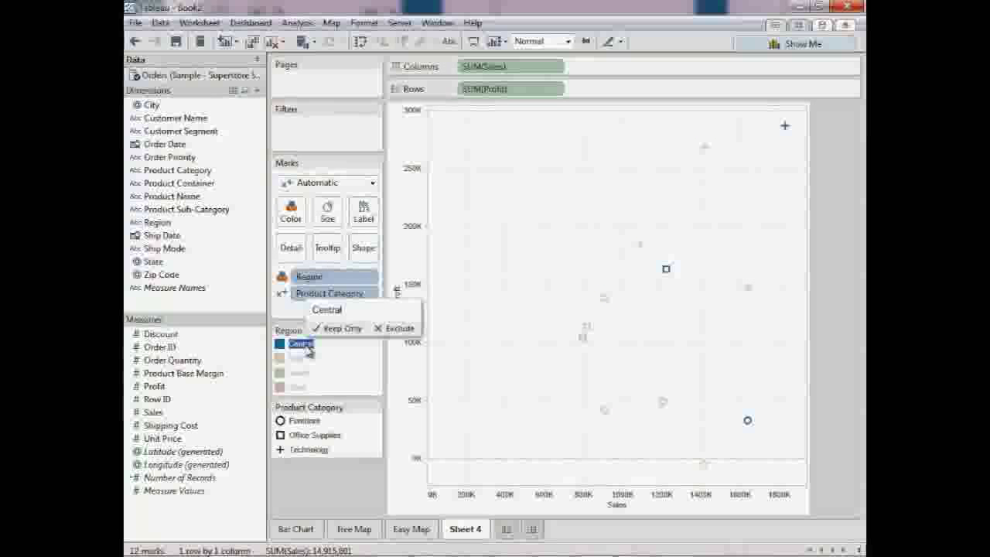
pyautogui.click(300, 358)
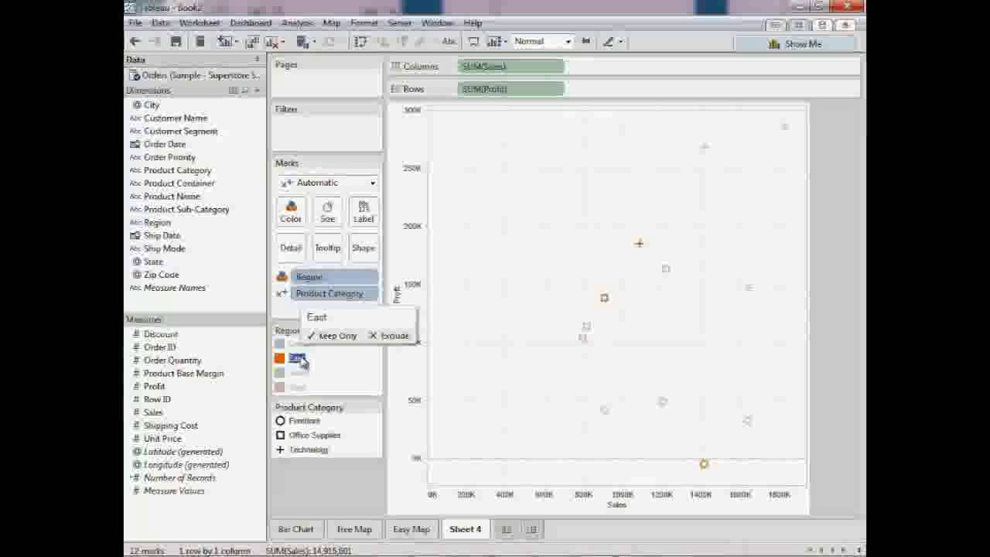
pyautogui.click(300, 373)
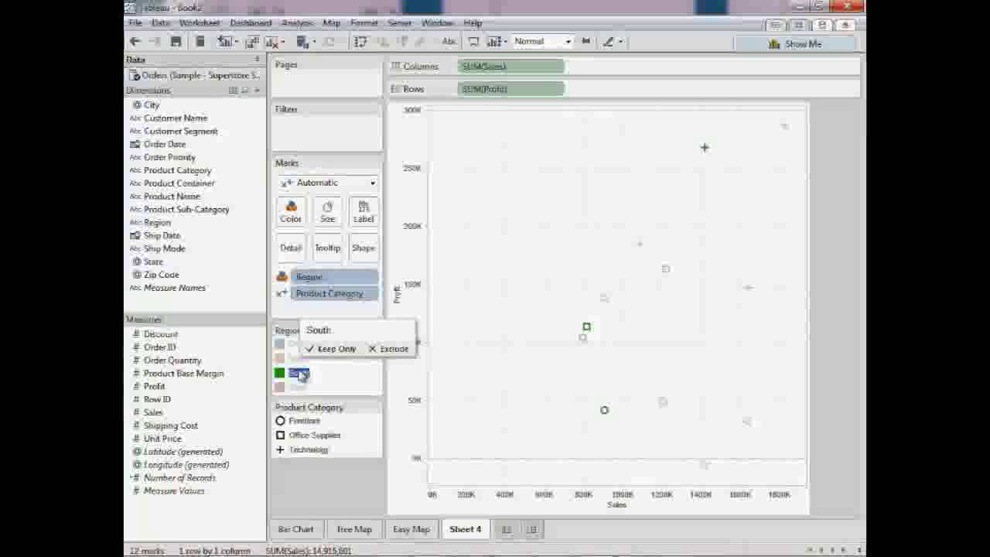
pyautogui.click(300, 388)
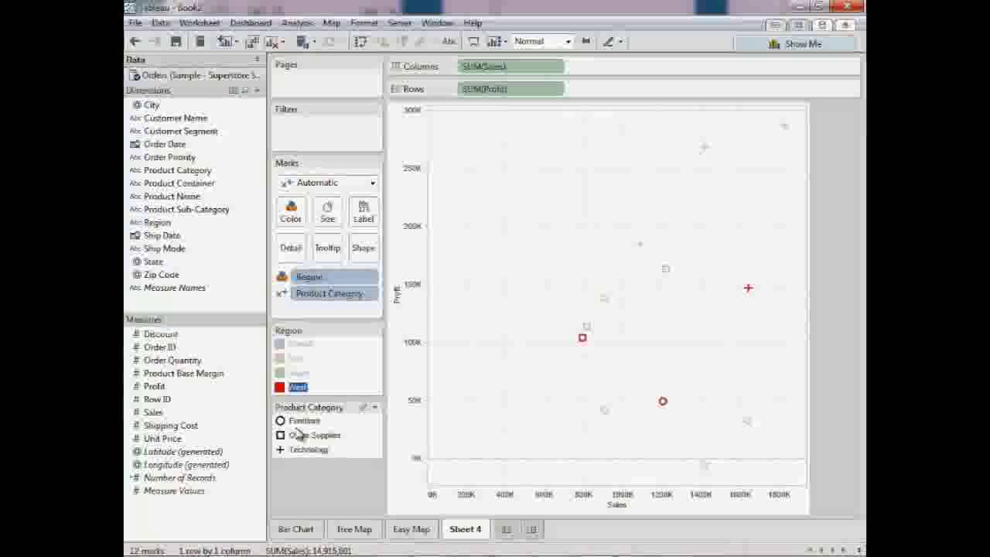
pyautogui.click(315, 479)
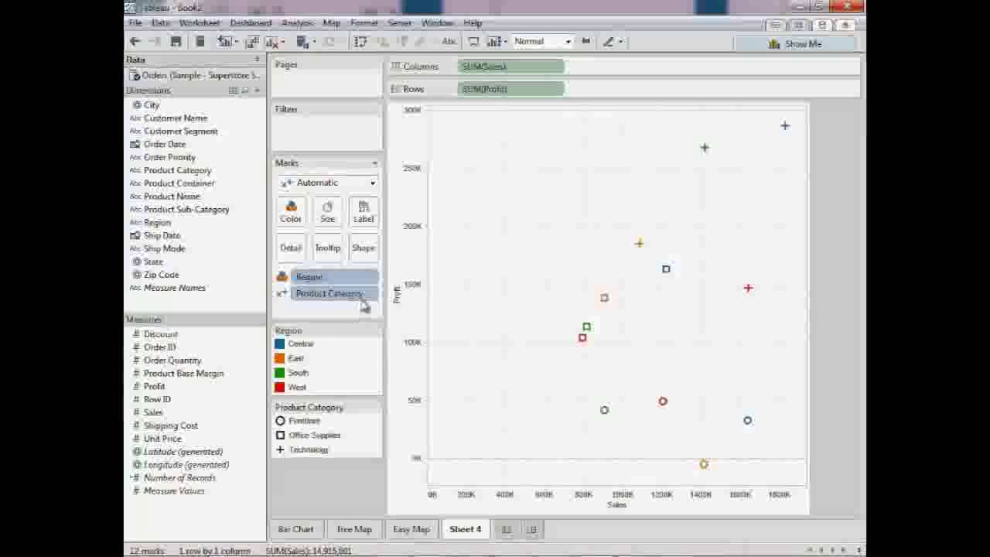
# - Assign the Filled shape palette to the Product Category shapes and apply it
pyautogui.click(365, 249)
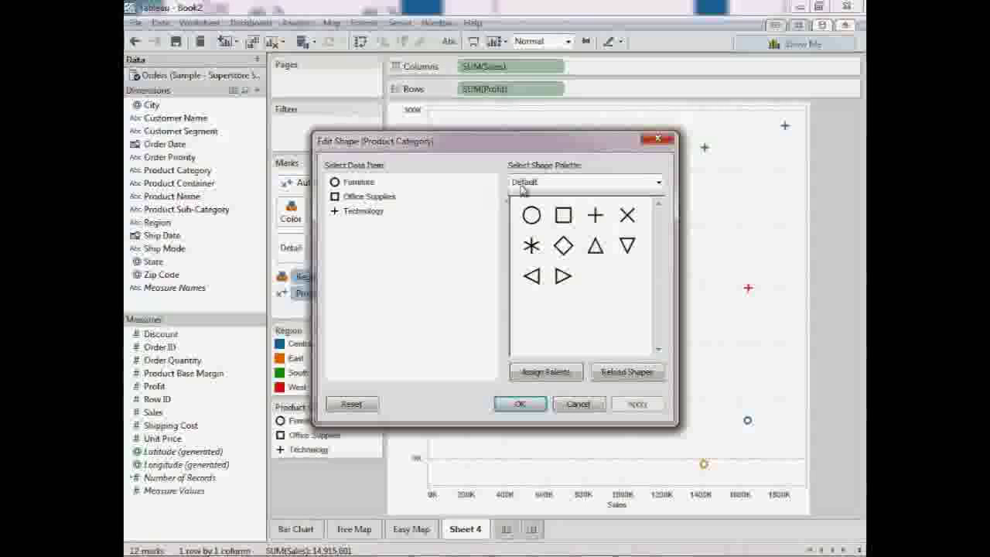
pyautogui.click(657, 185)
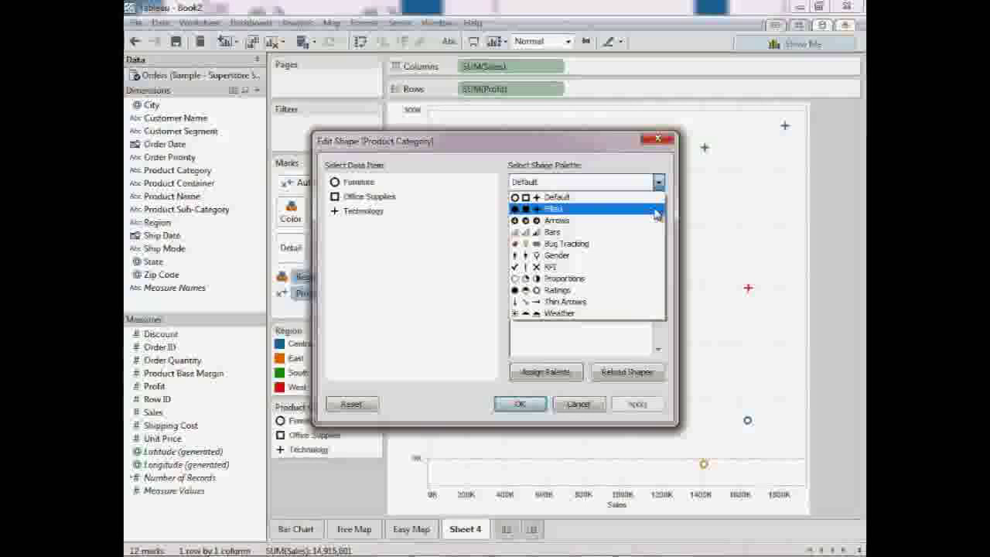
pyautogui.click(655, 210)
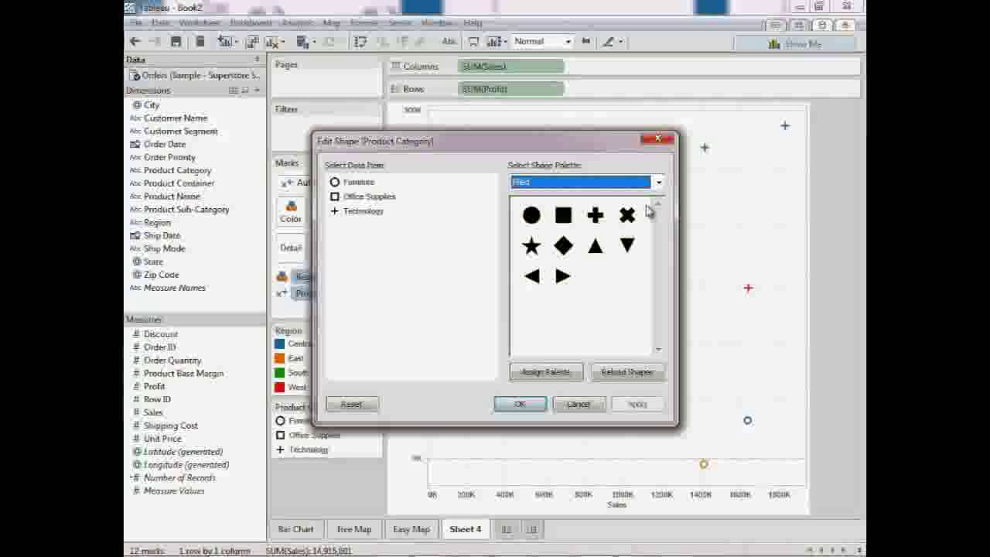
pyautogui.click(545, 371)
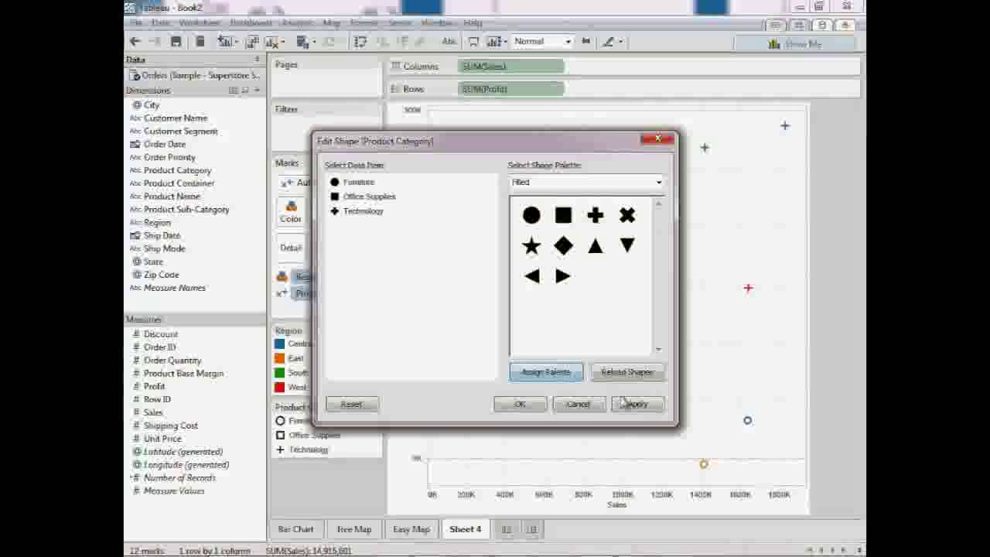
pyautogui.click(631, 402)
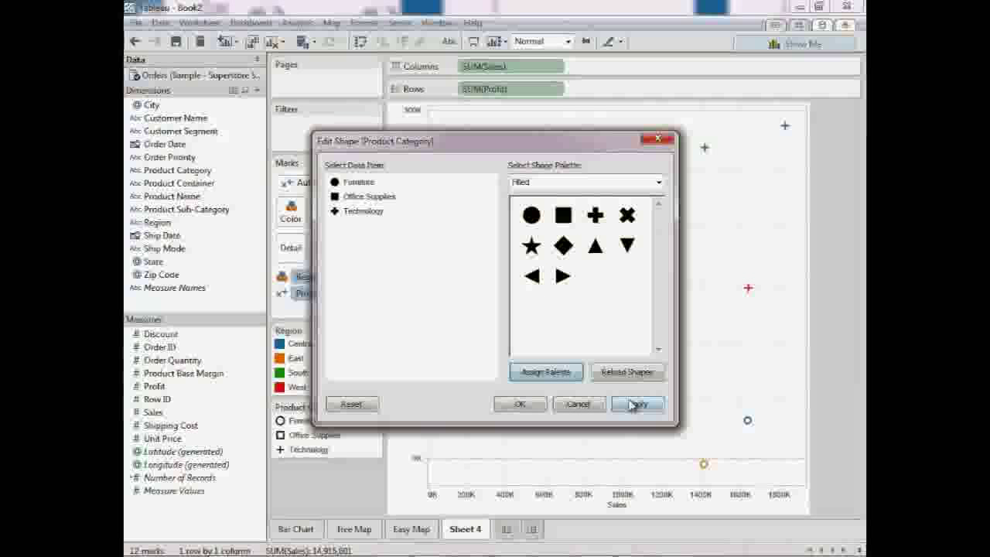
pyautogui.click(516, 404)
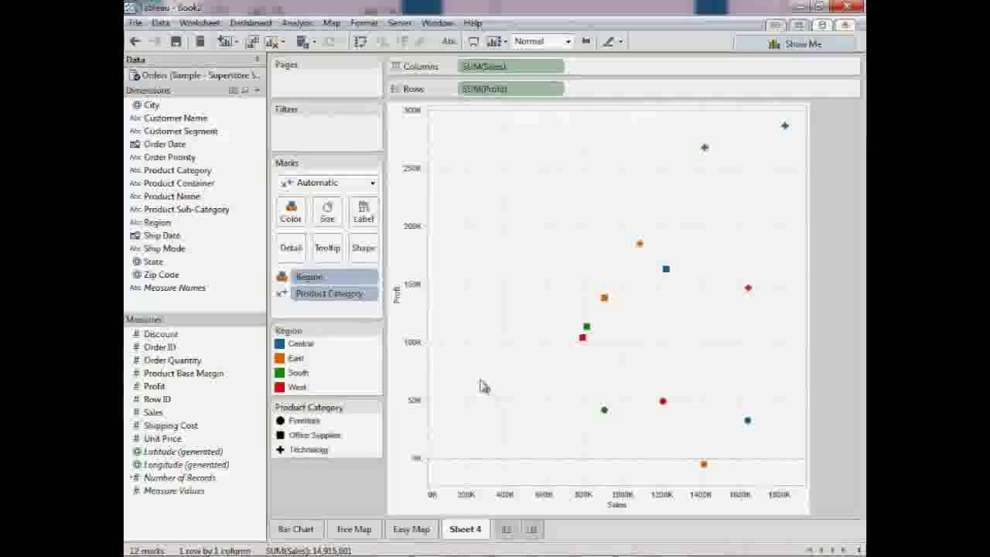
# - Enlarge the marks slightly, add Customer Name to Detail and Profit to Label
pyautogui.click(327, 212)
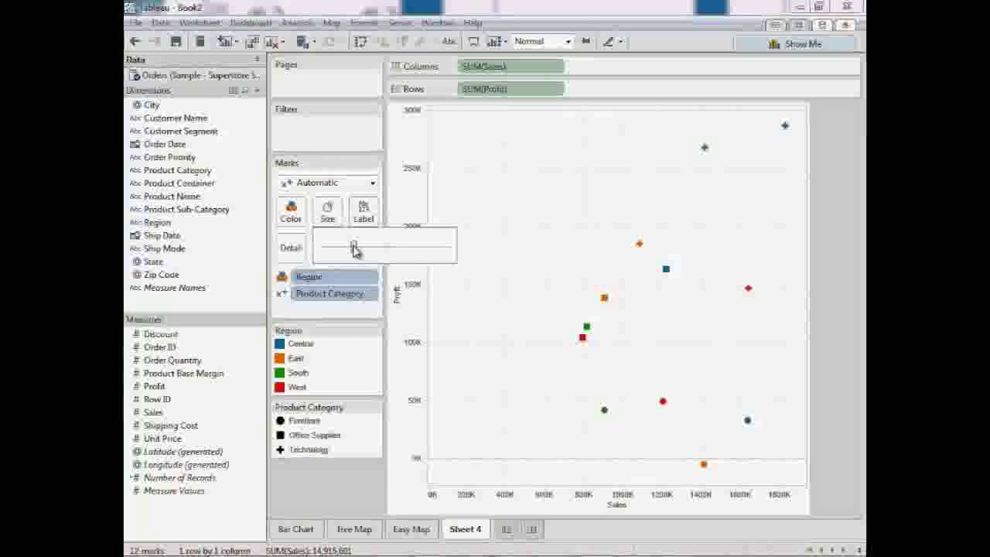
pyautogui.moveTo(361, 249); pyautogui.dragTo(365, 248)
pyautogui.click(310, 471)
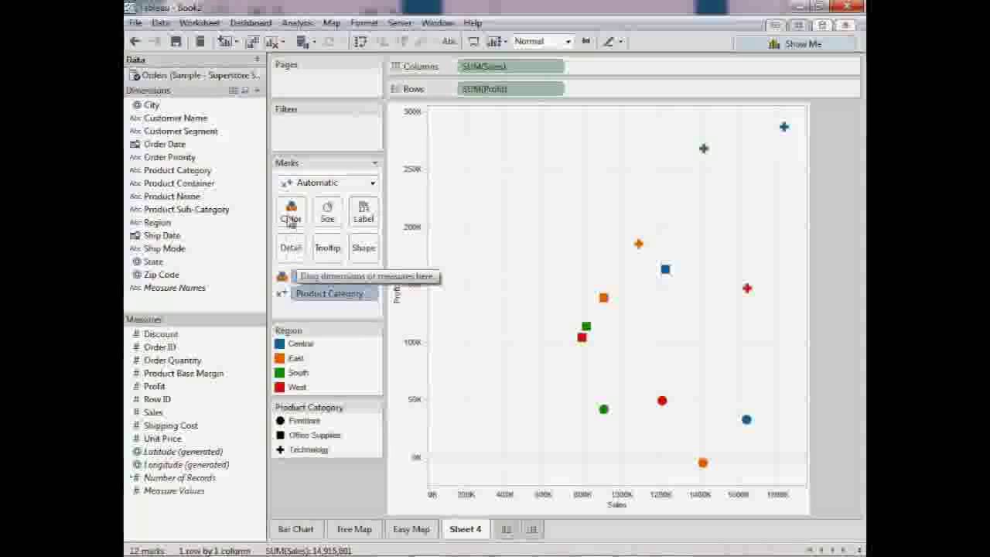
pyautogui.moveTo(181, 122); pyautogui.dragTo(294, 249)
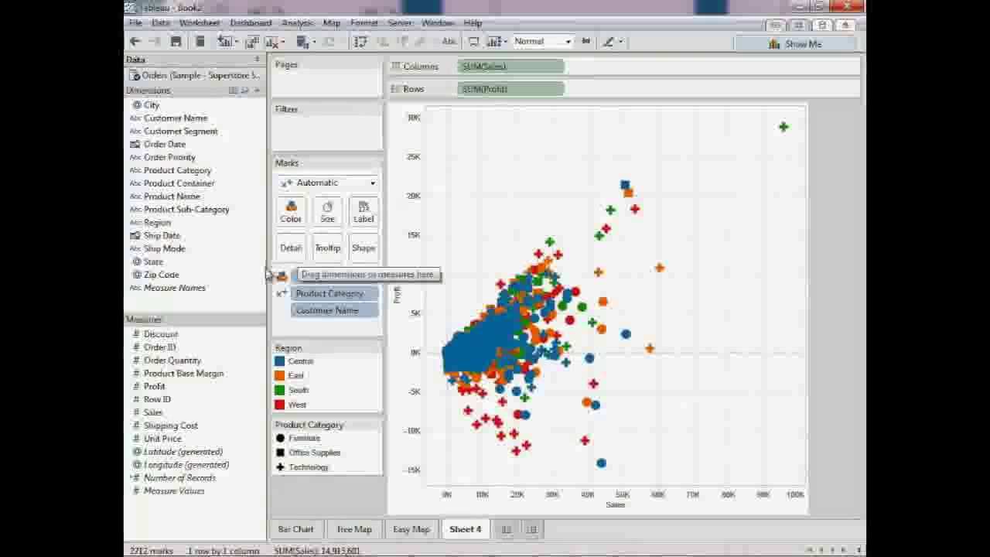
pyautogui.moveTo(154, 388); pyautogui.dragTo(366, 219)
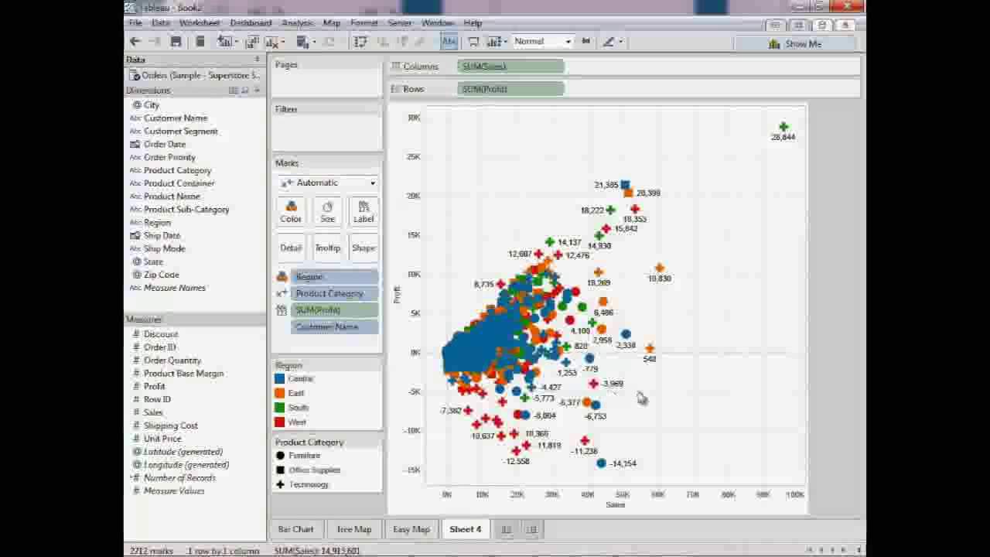
# - Add trend lines to the scatter plot, one per region
pyautogui.rightClick(699, 403)
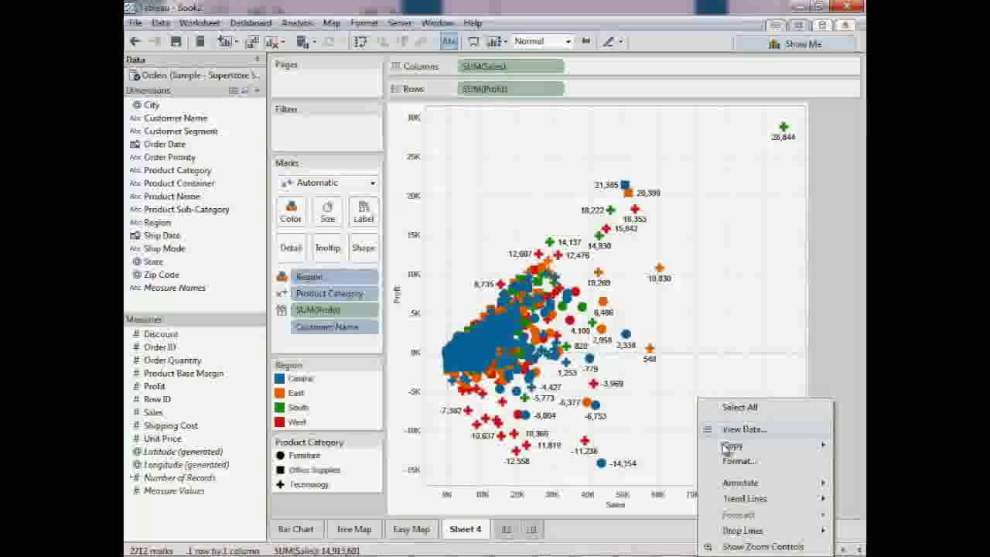
pyautogui.moveTo(739, 503)
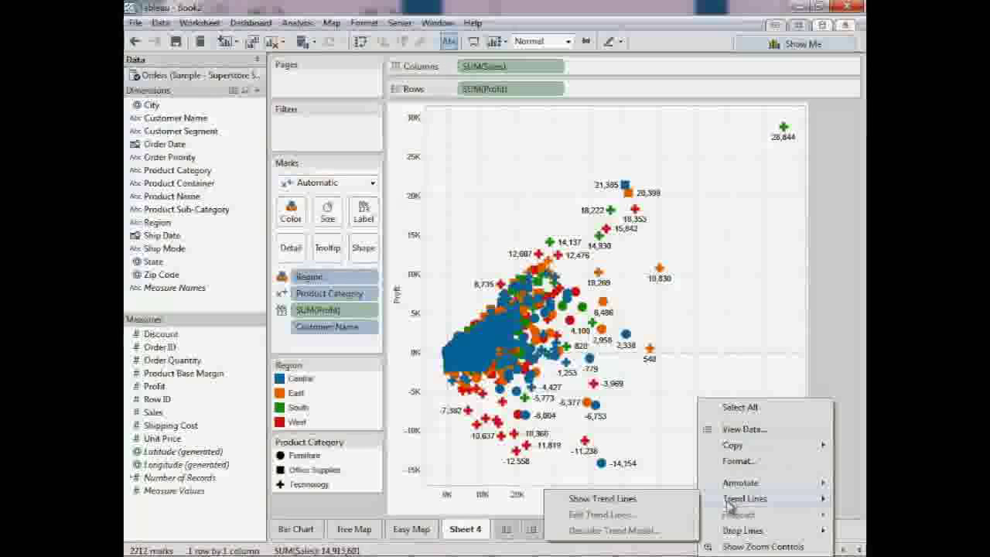
pyautogui.click(681, 504)
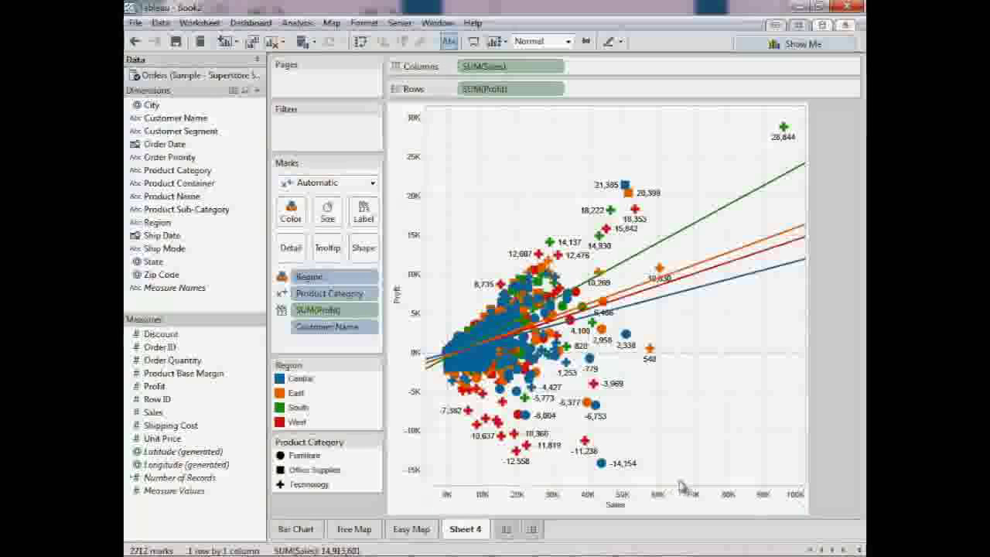
# - Highlight the Central, East, South and West points and trend lines in turn, then clear
pyautogui.click(304, 379)
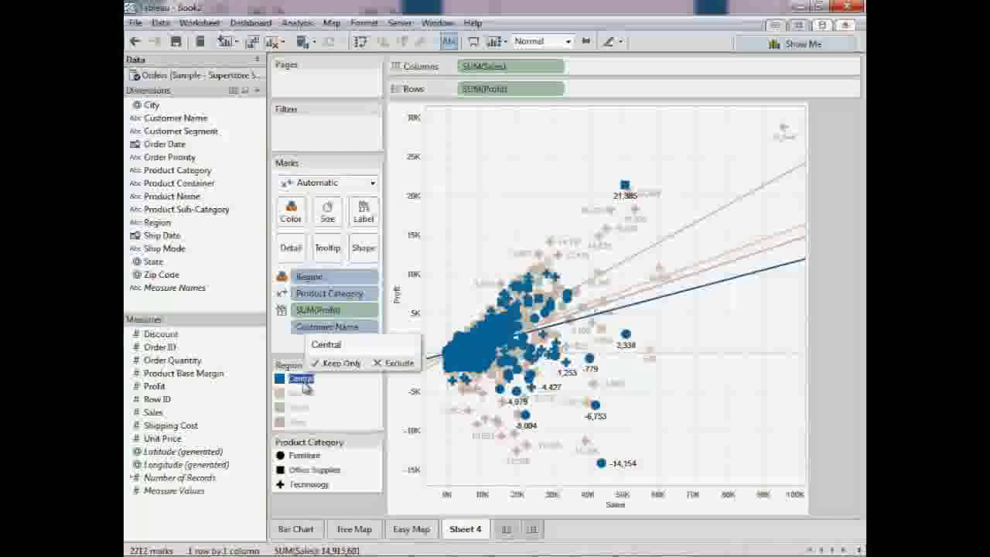
pyautogui.click(299, 394)
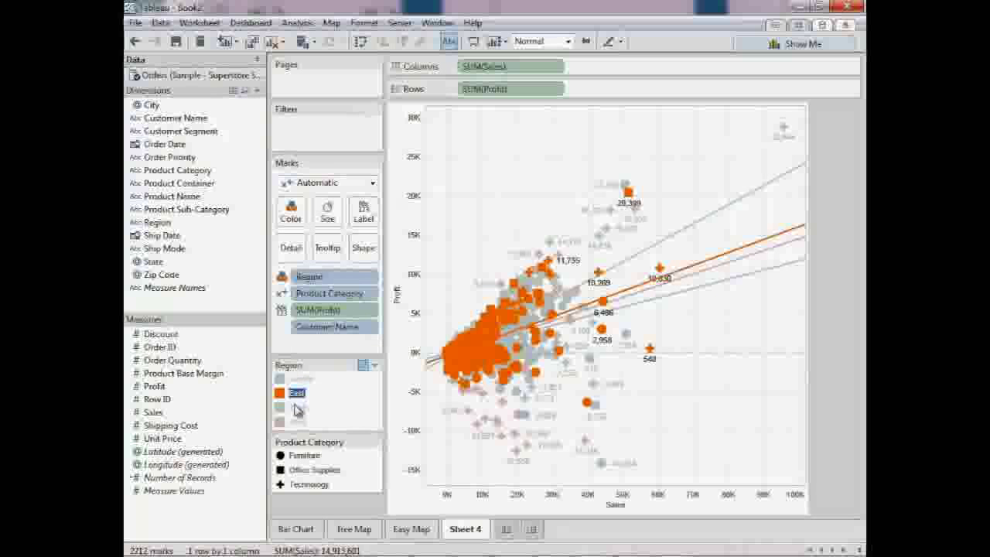
pyautogui.click(297, 408)
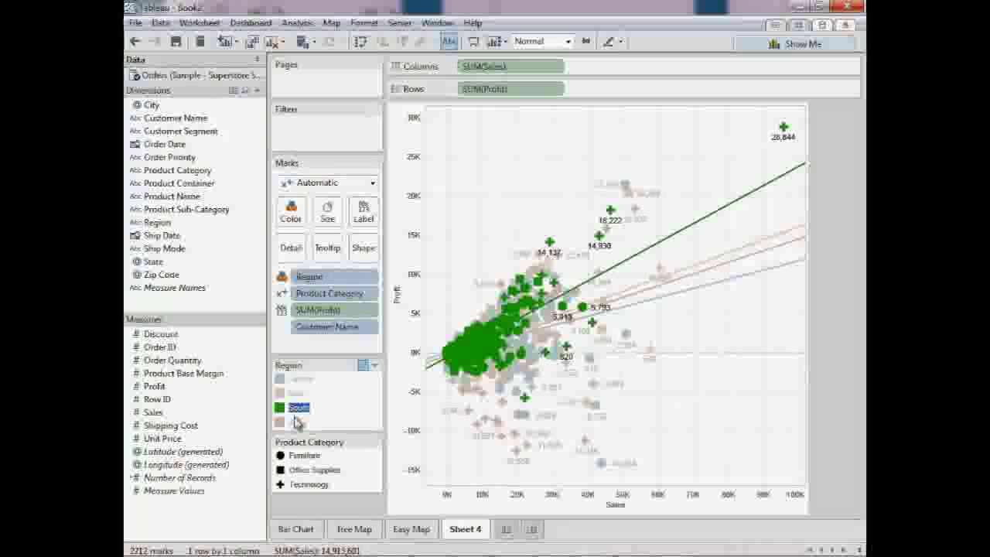
pyautogui.click(297, 423)
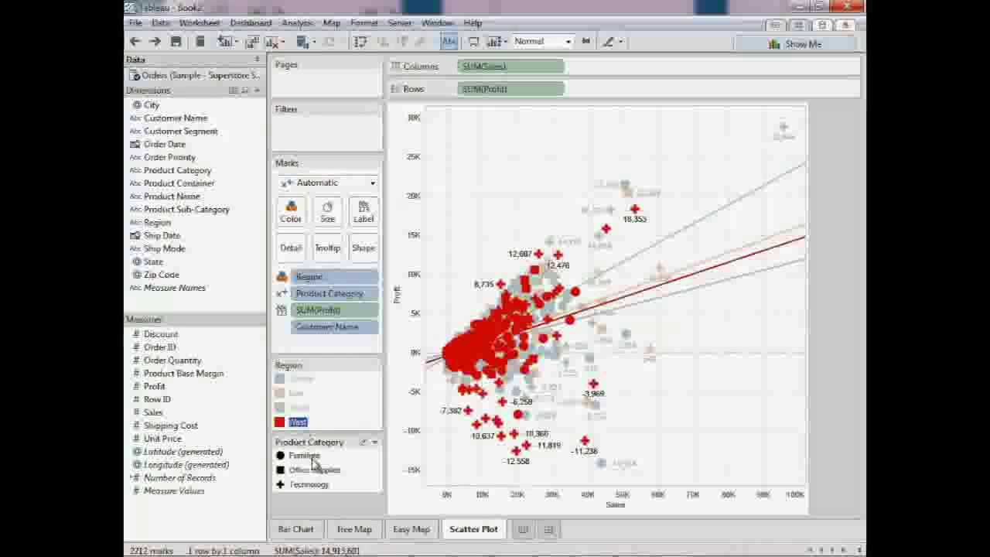
pyautogui.click(323, 507)
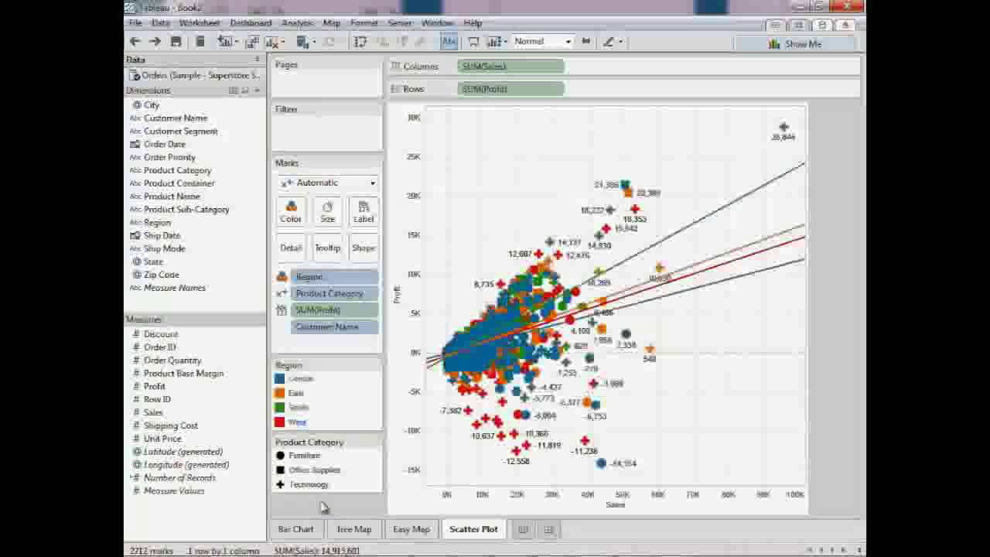
# - Create Dashboard 1 and change its size from Desktop (1000 x 800) to Automatic
pyautogui.click(548, 531)
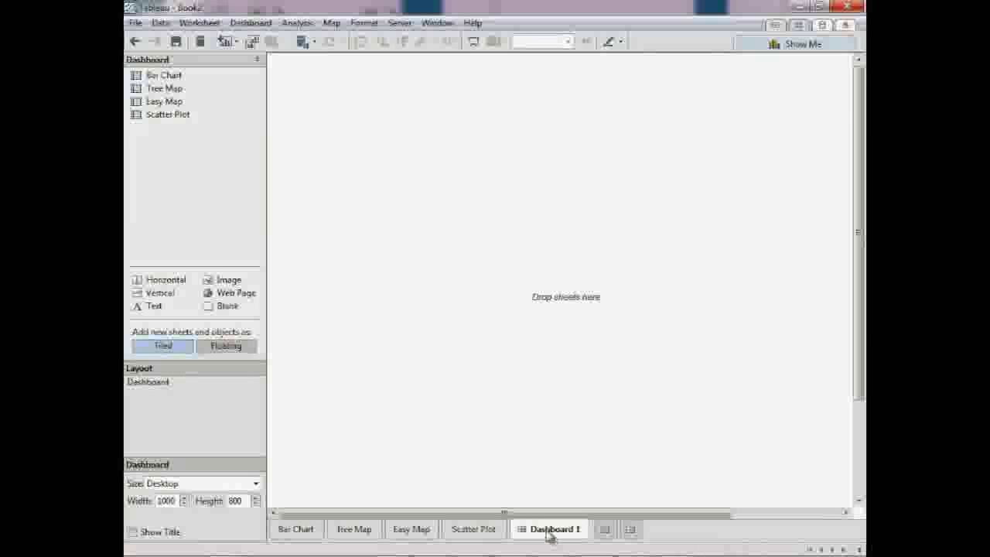
pyautogui.click(257, 484)
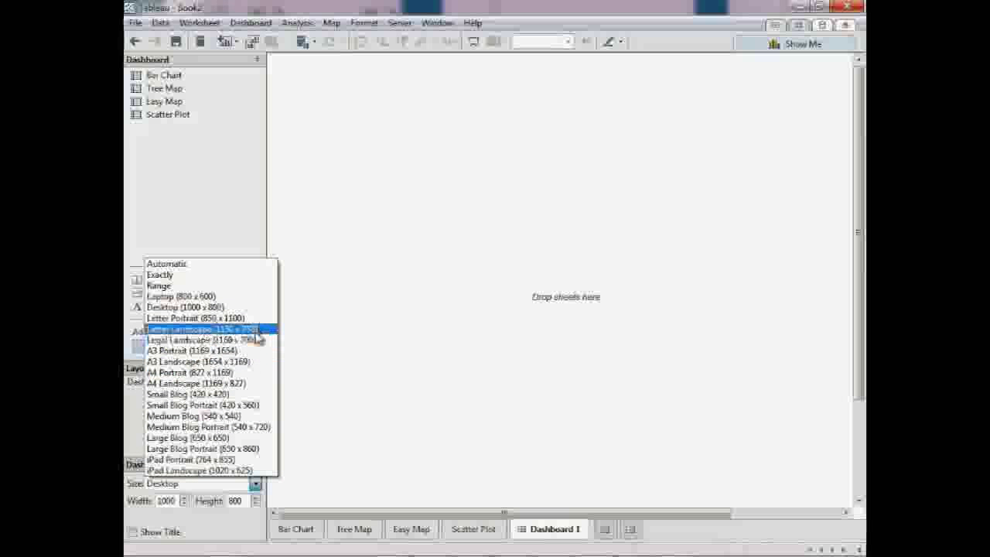
pyautogui.click(258, 270)
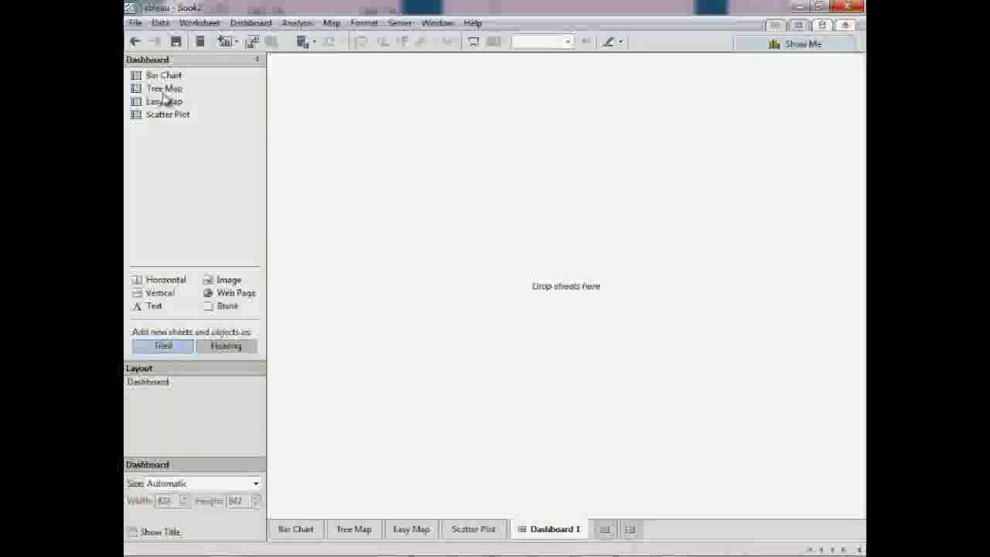
# - Place Easy Map across the top, Scatter Plot below it, and Bar Chart to its right
pyautogui.moveTo(162, 107); pyautogui.dragTo(353, 112)
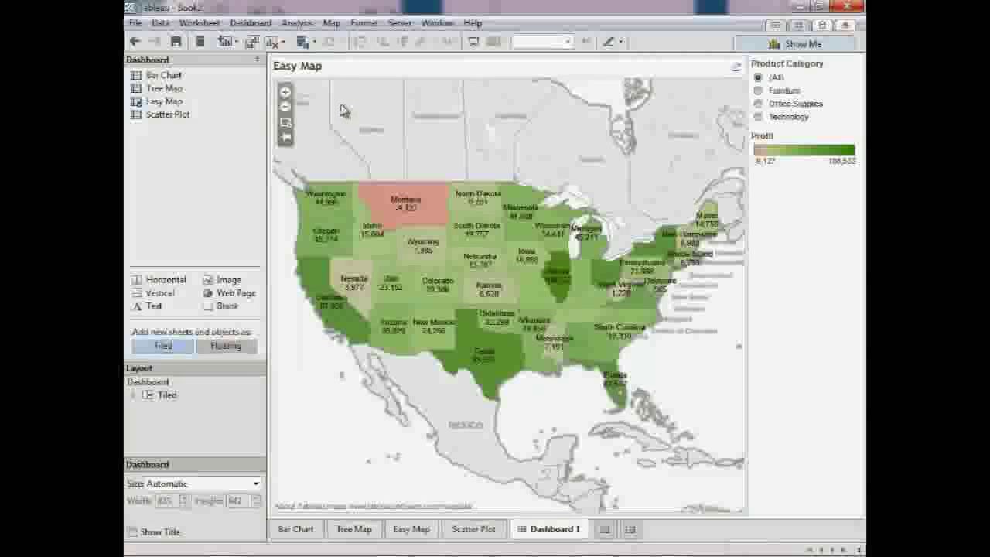
pyautogui.click(167, 114)
pyautogui.moveTo(179, 136); pyautogui.dragTo(423, 469)
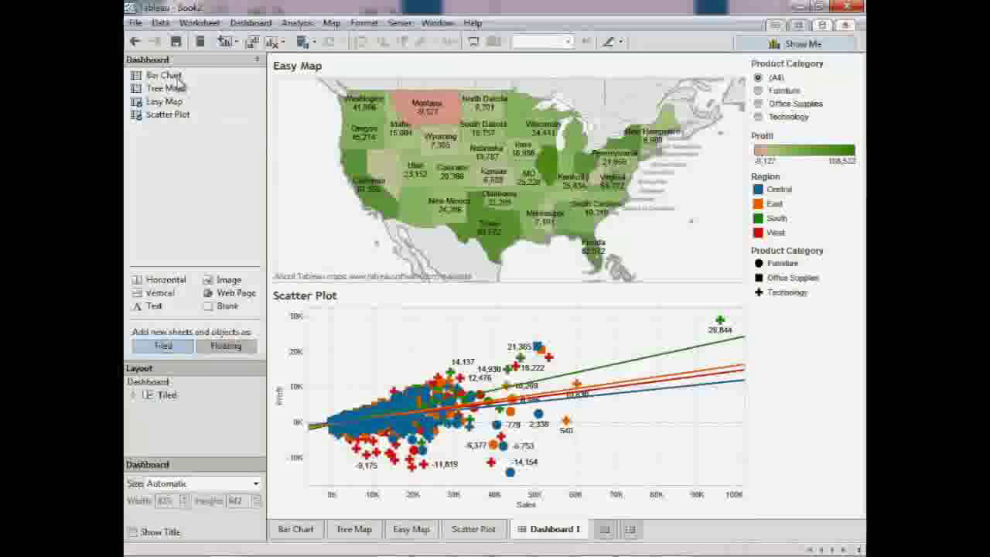
pyautogui.moveTo(164, 75); pyautogui.dragTo(608, 412)
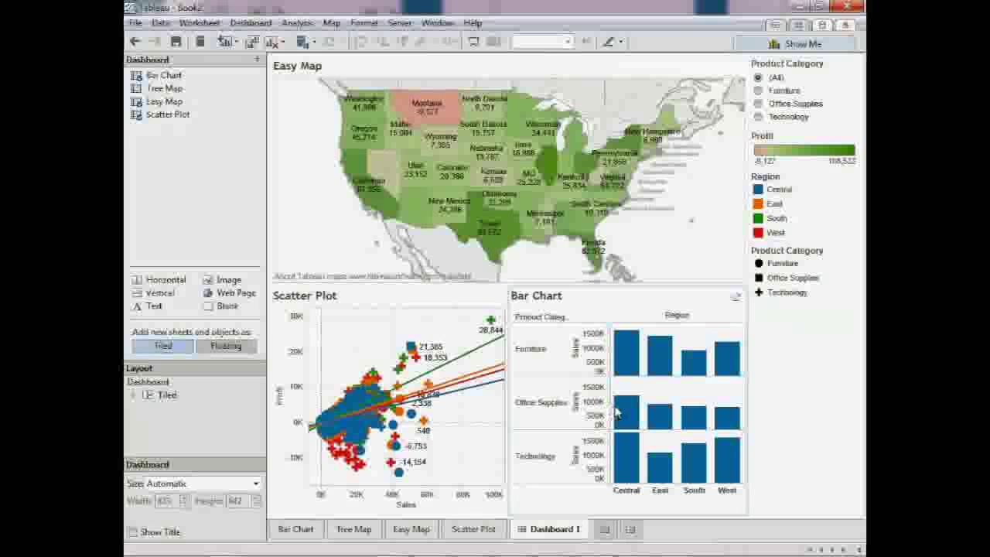
pyautogui.click(823, 424)
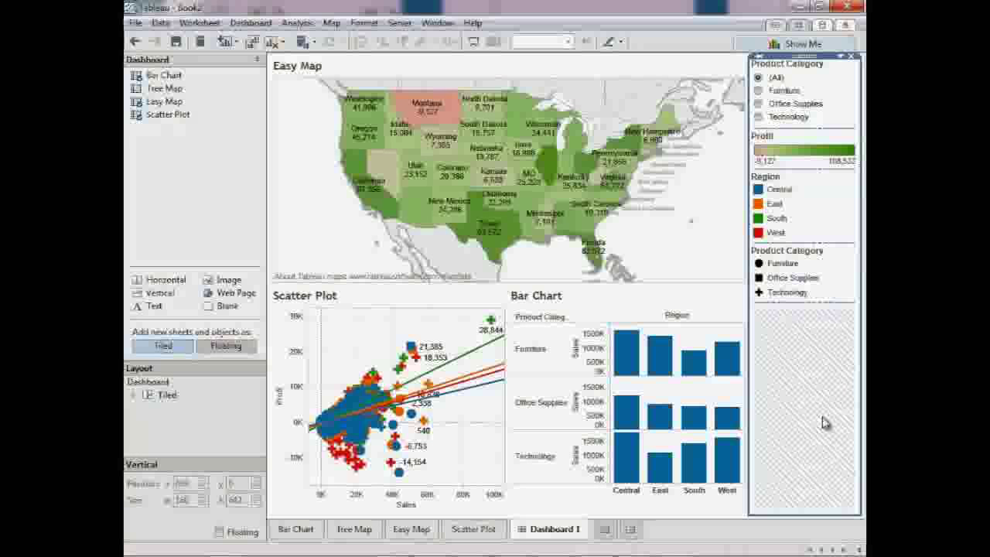
# - Apply the Product Category filter to all worksheets using this data source
pyautogui.click(820, 78)
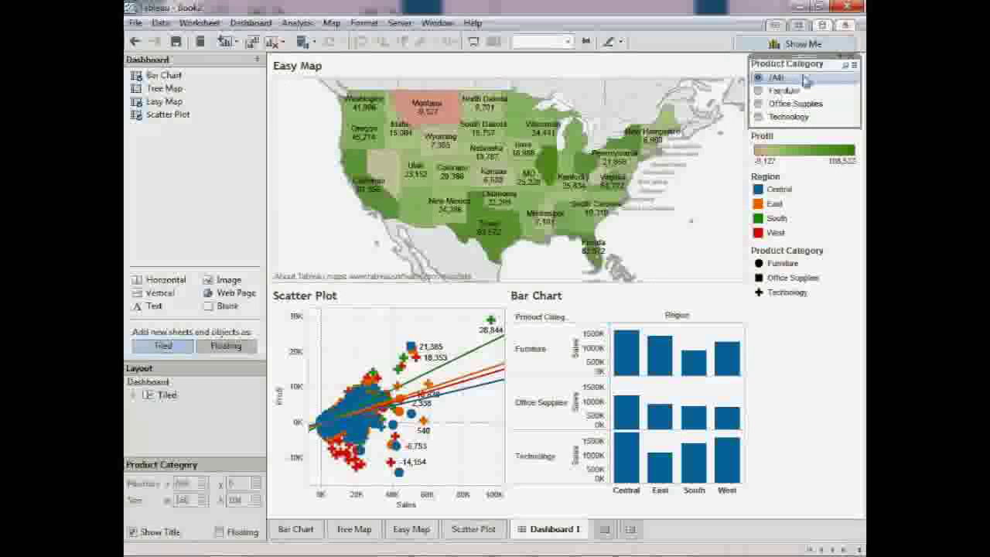
pyautogui.click(841, 65)
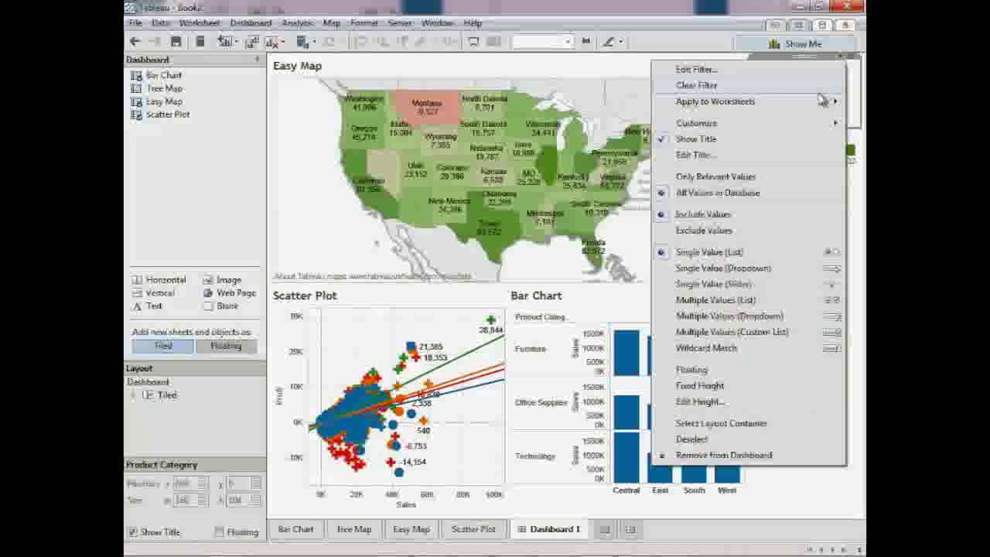
pyautogui.moveTo(820, 104)
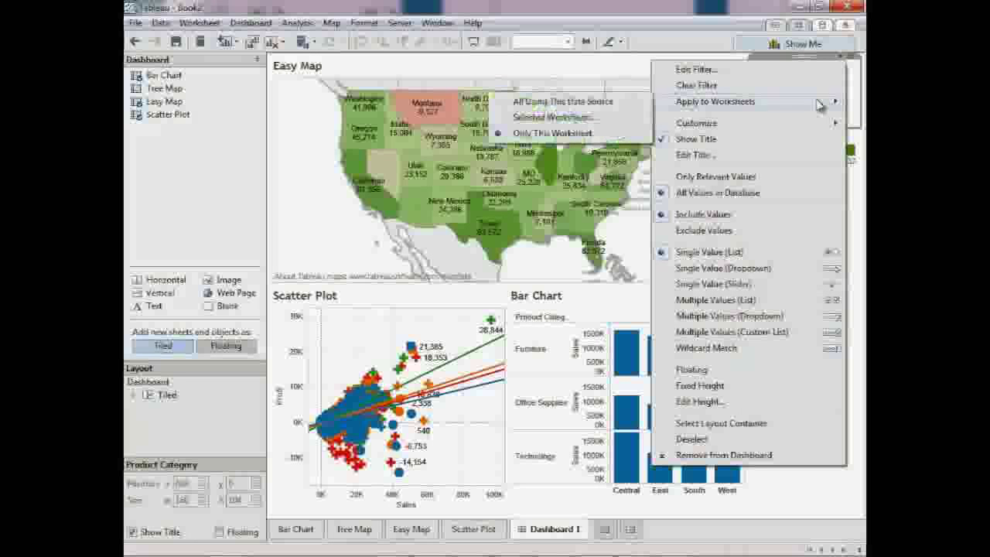
pyautogui.click(633, 103)
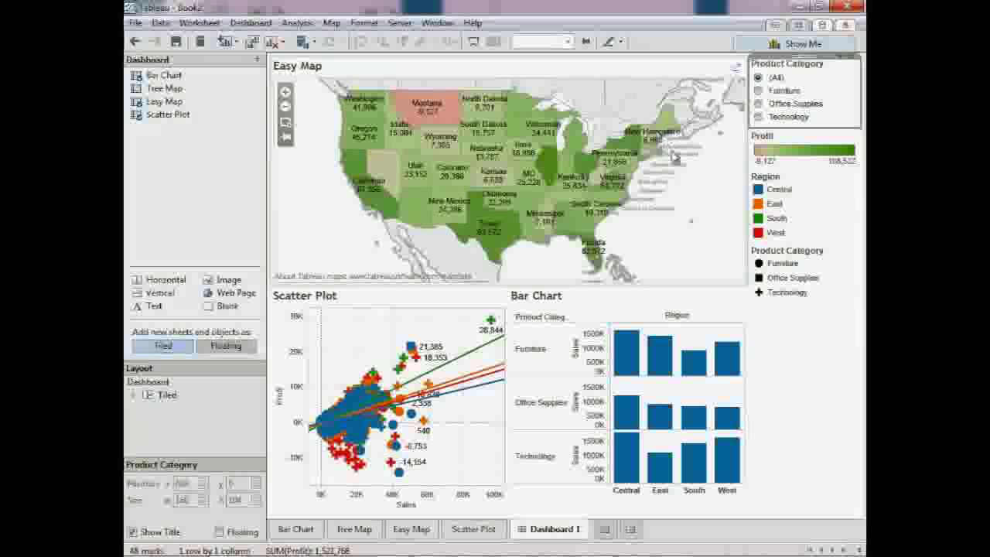
# - Set the Easy Map to act as a filter for the other views
pyautogui.click(703, 178)
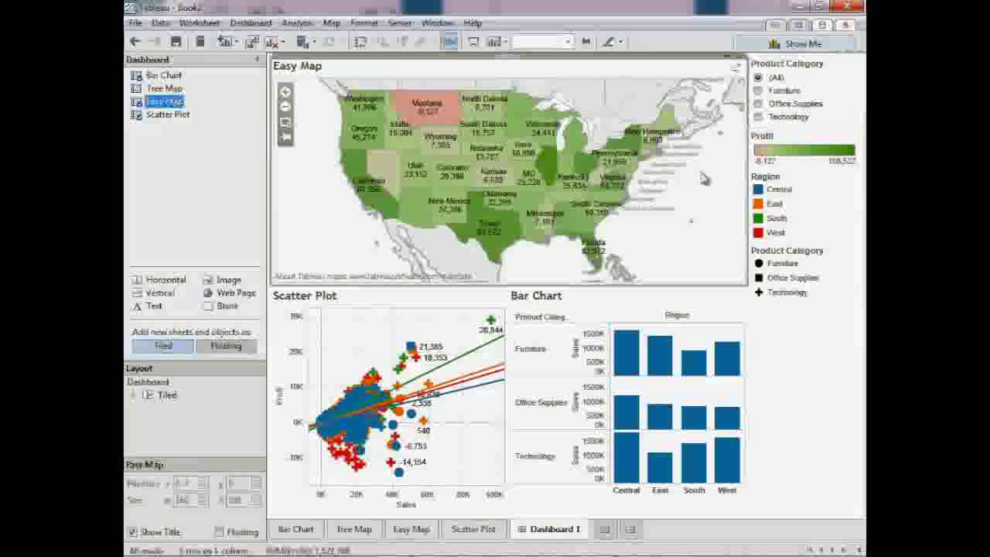
pyautogui.click(728, 62)
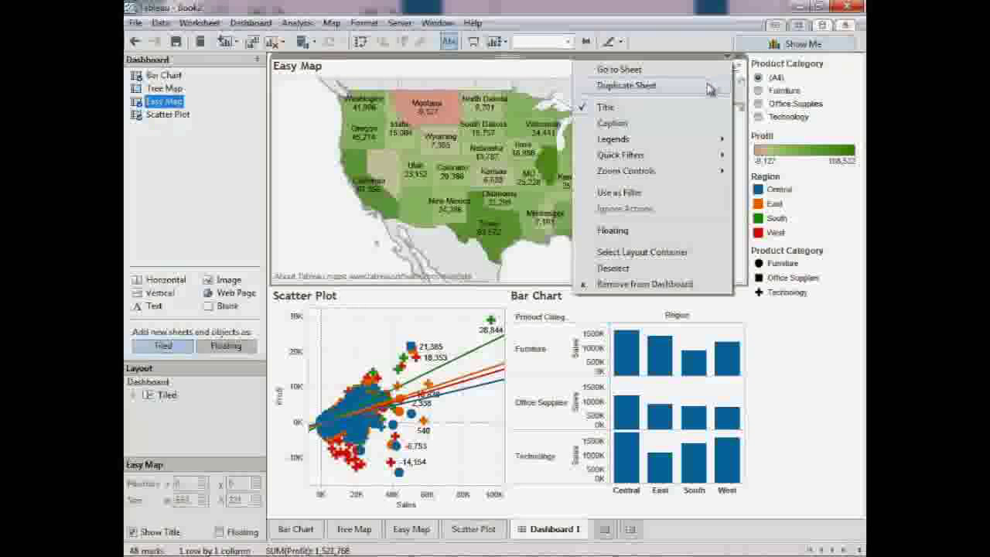
pyautogui.click(667, 195)
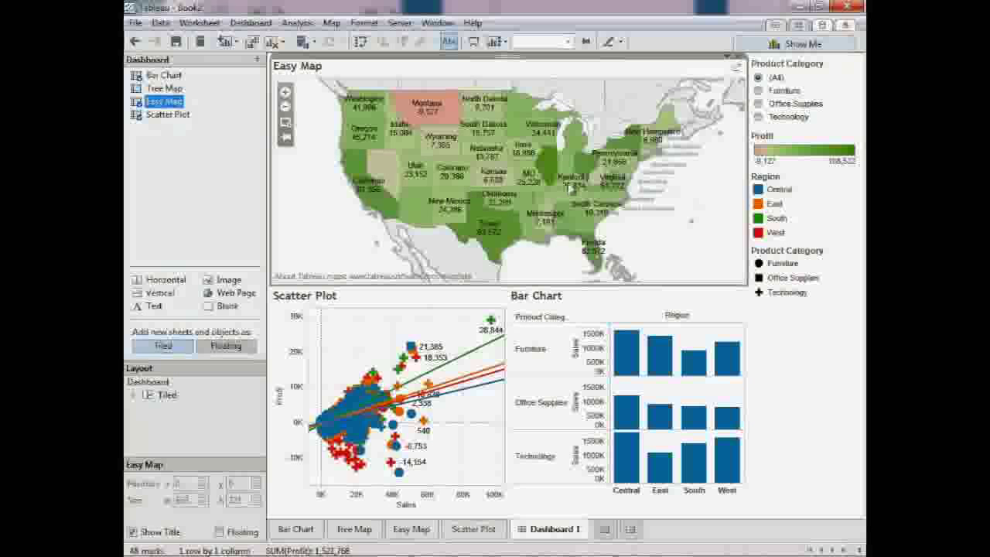
# - Test the category filter with Furniture, Office Supplies and Technology, then return to All
pyautogui.click(761, 92)
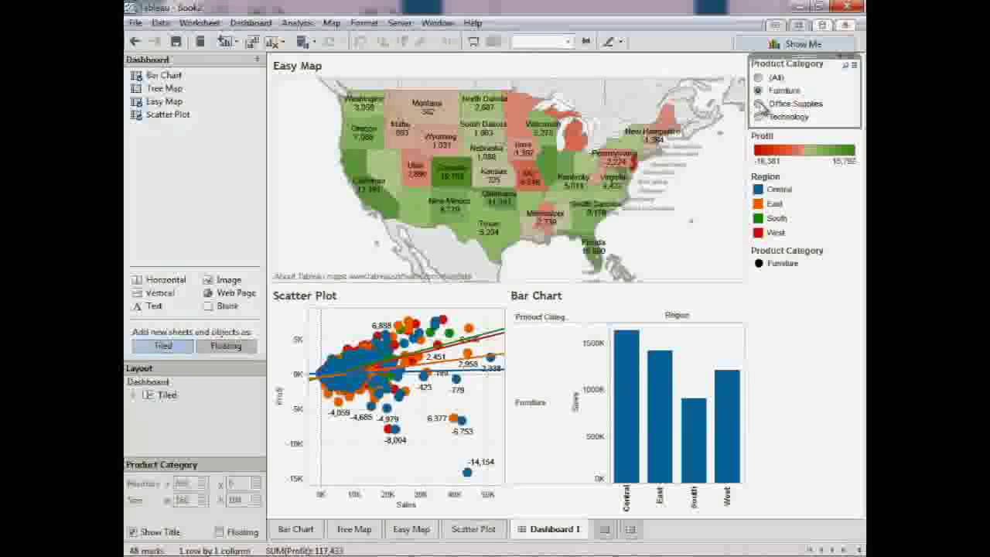
pyautogui.click(759, 104)
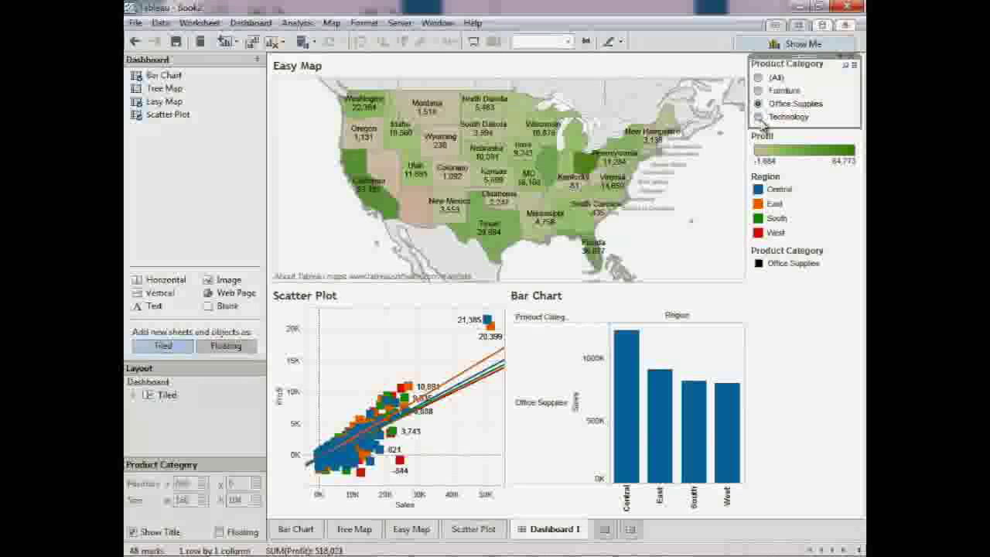
pyautogui.click(758, 117)
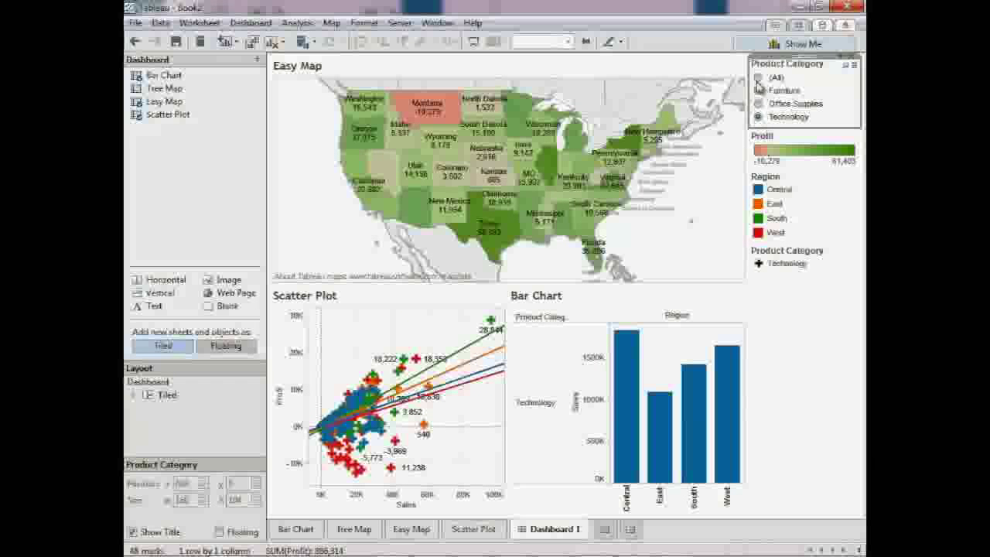
pyautogui.click(759, 78)
# - Test map filtering by selecting Washington, Oregon and California, then clear the selection
pyautogui.click(313, 138)
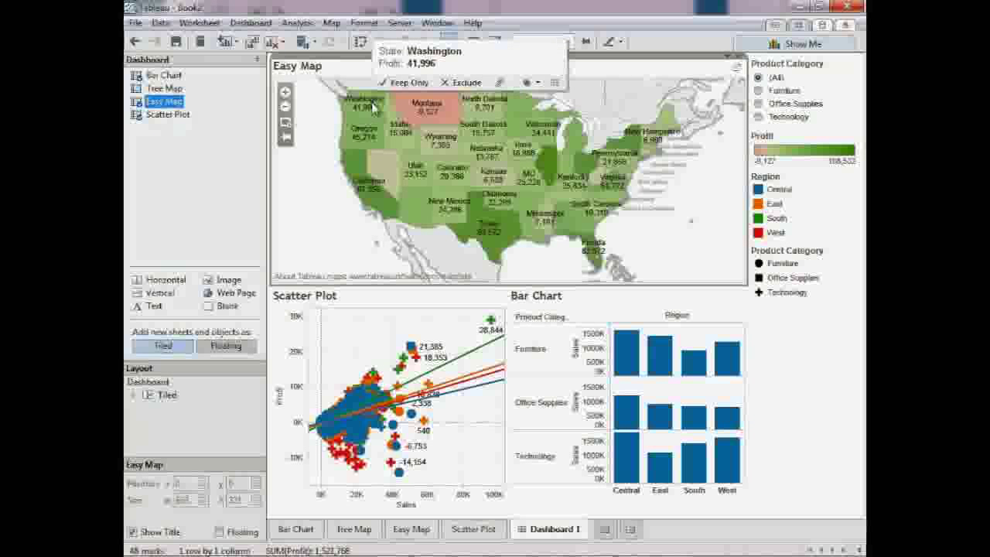
pyautogui.click(371, 103)
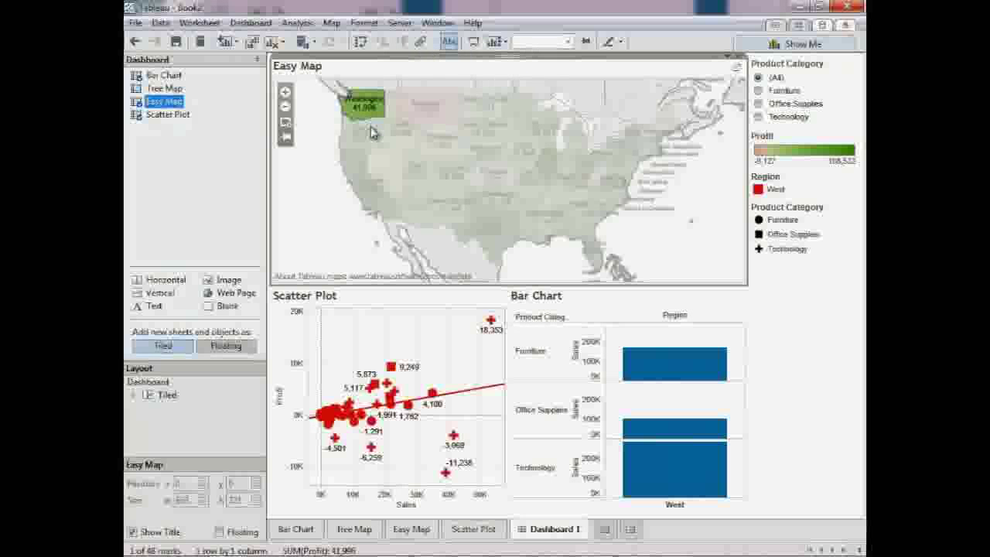
pyautogui.click(371, 128)
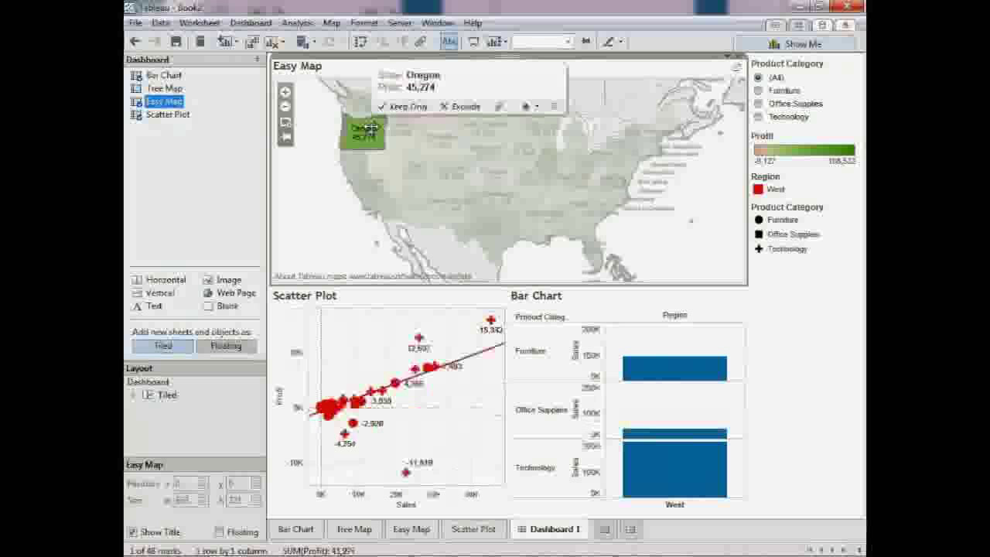
pyautogui.click(362, 174)
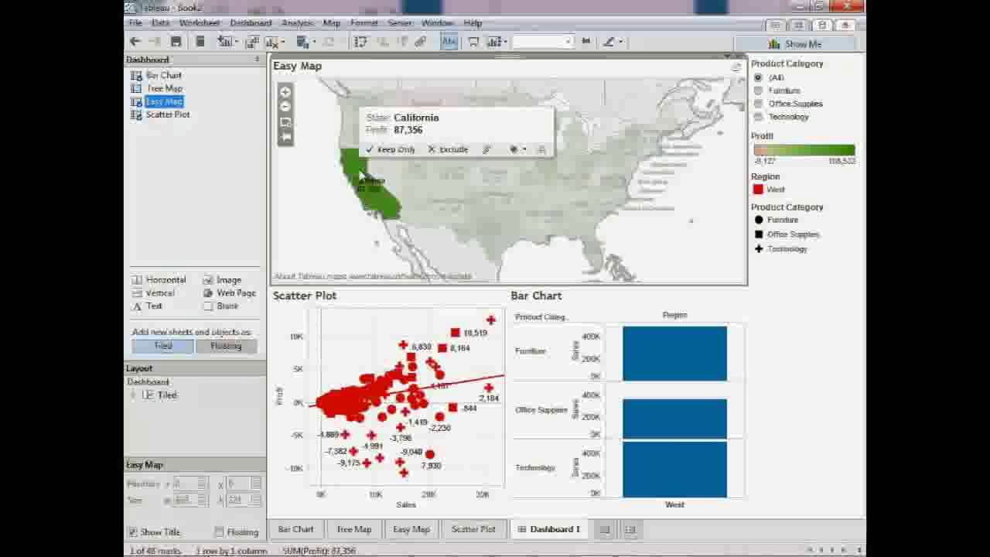
pyautogui.click(328, 183)
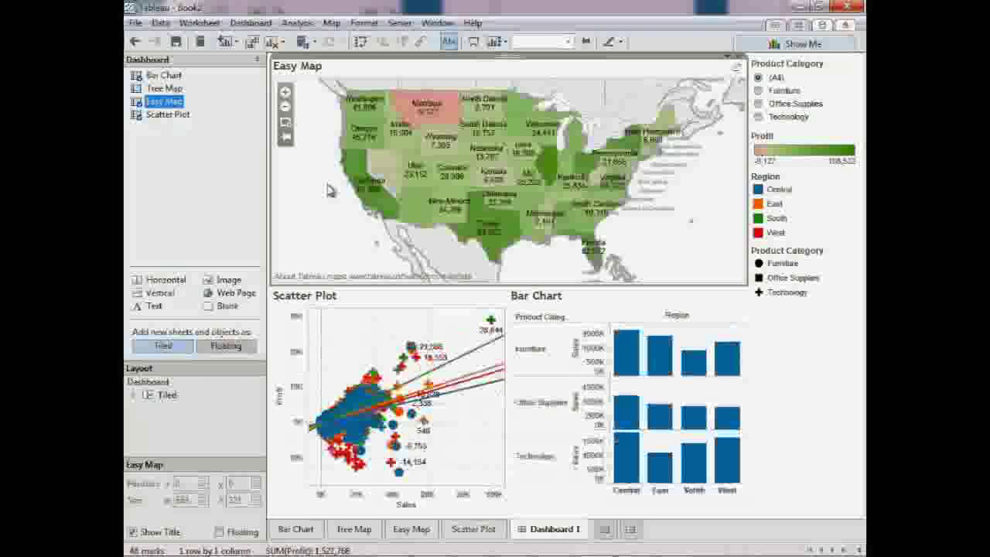
# - Rename the Dashboard 1 tab to 'Final Report'
pyautogui.doubleClick(557, 530)
pyautogui.write('Final')
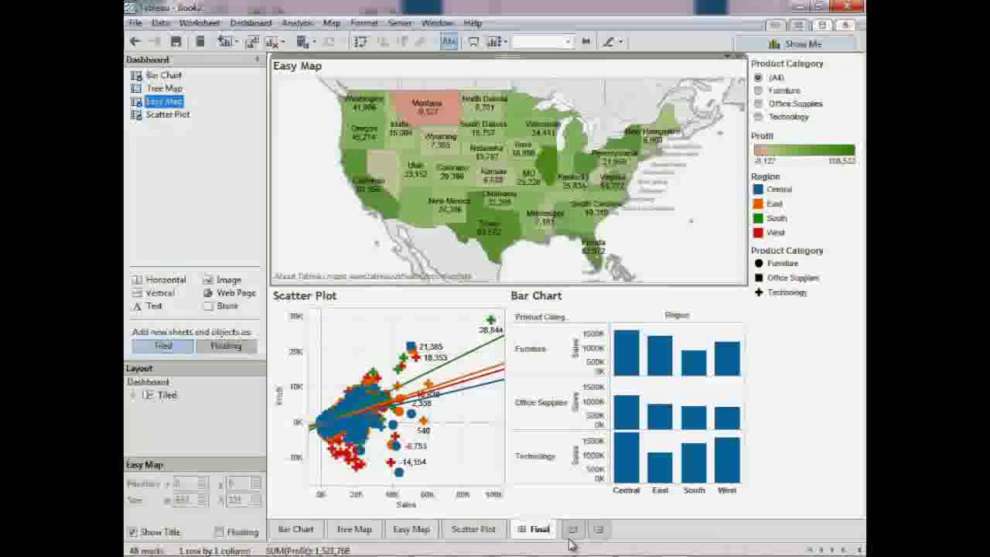
pyautogui.write(' Report')
pyautogui.press('Return')
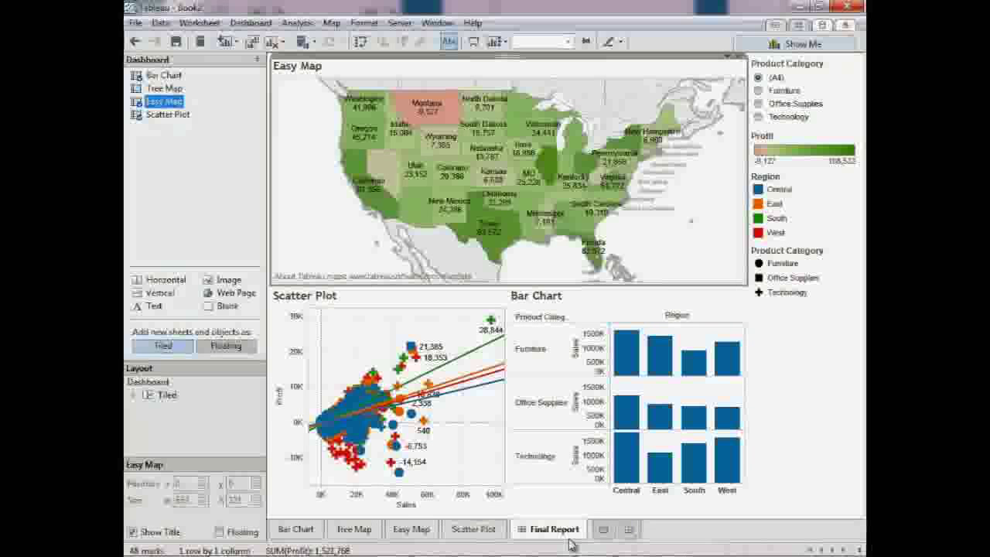
pyautogui.click(787, 460)
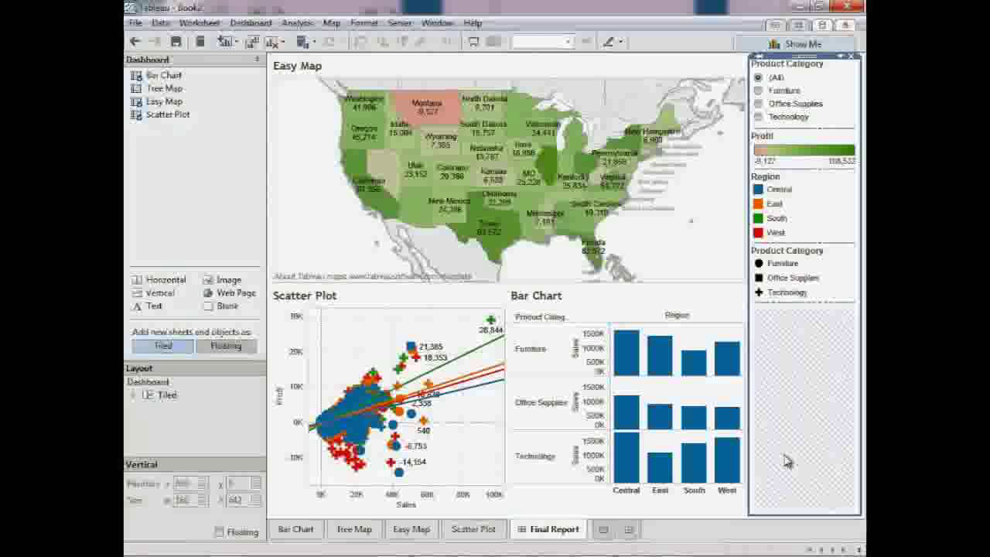